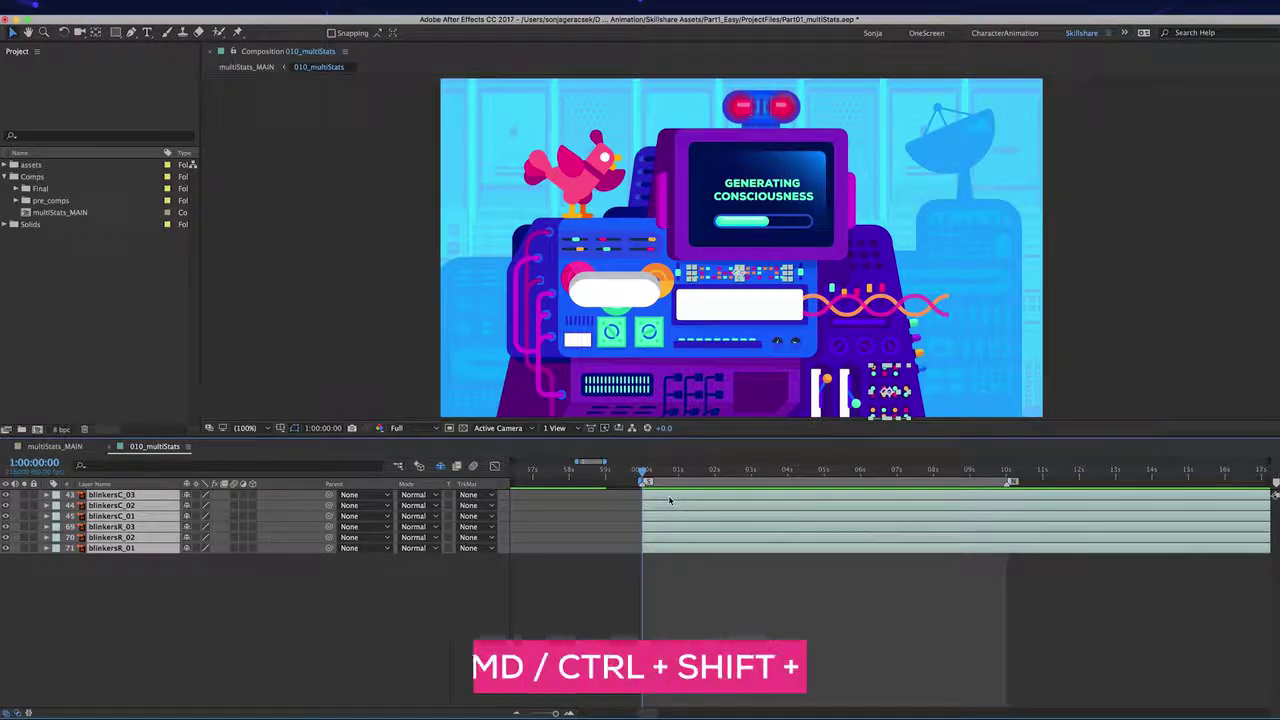
Pre-compose the six selected blinkers layers into a new composition named 010a_blinkers, moving all attributes into it.
key(super+shift+c)
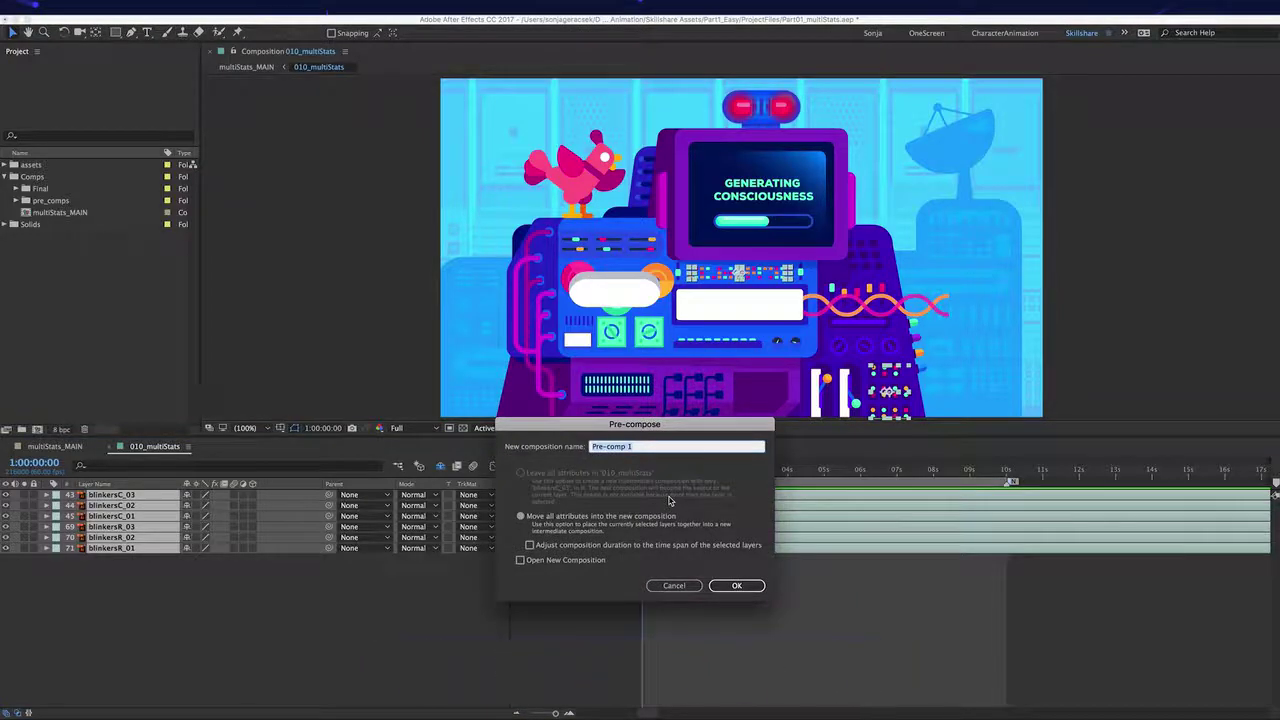
text(010)
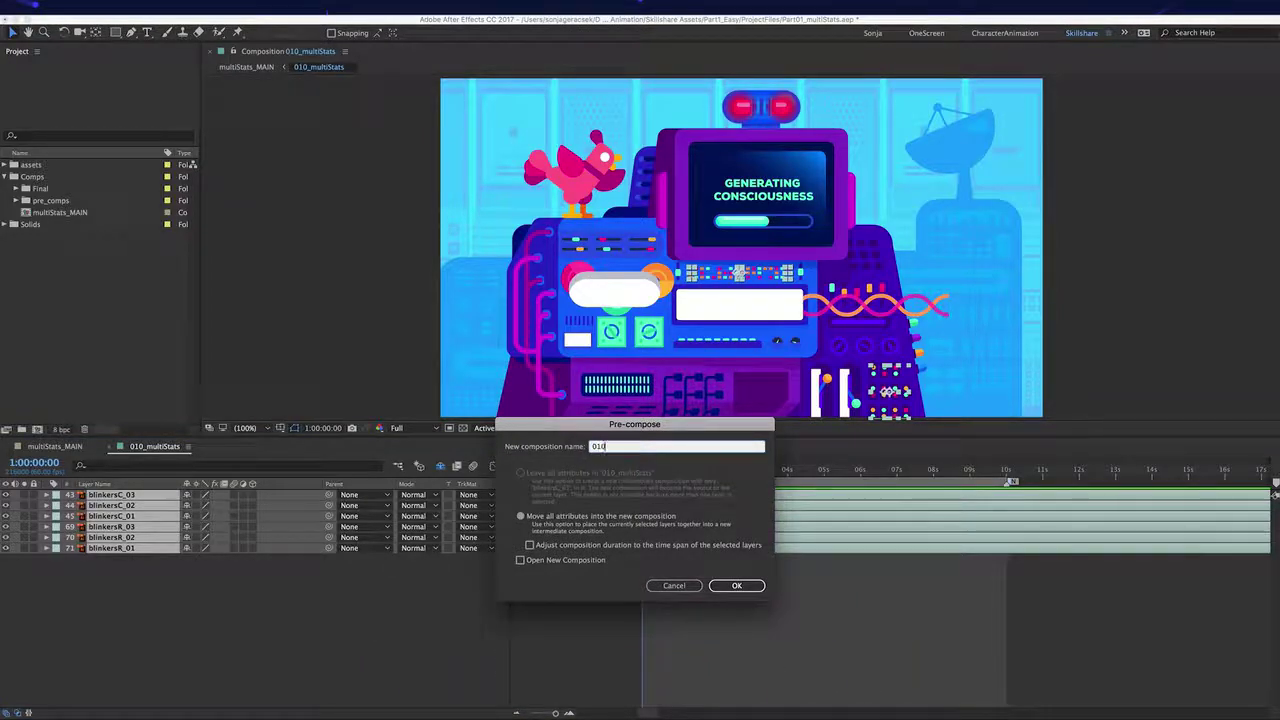
text(a_blinkers)
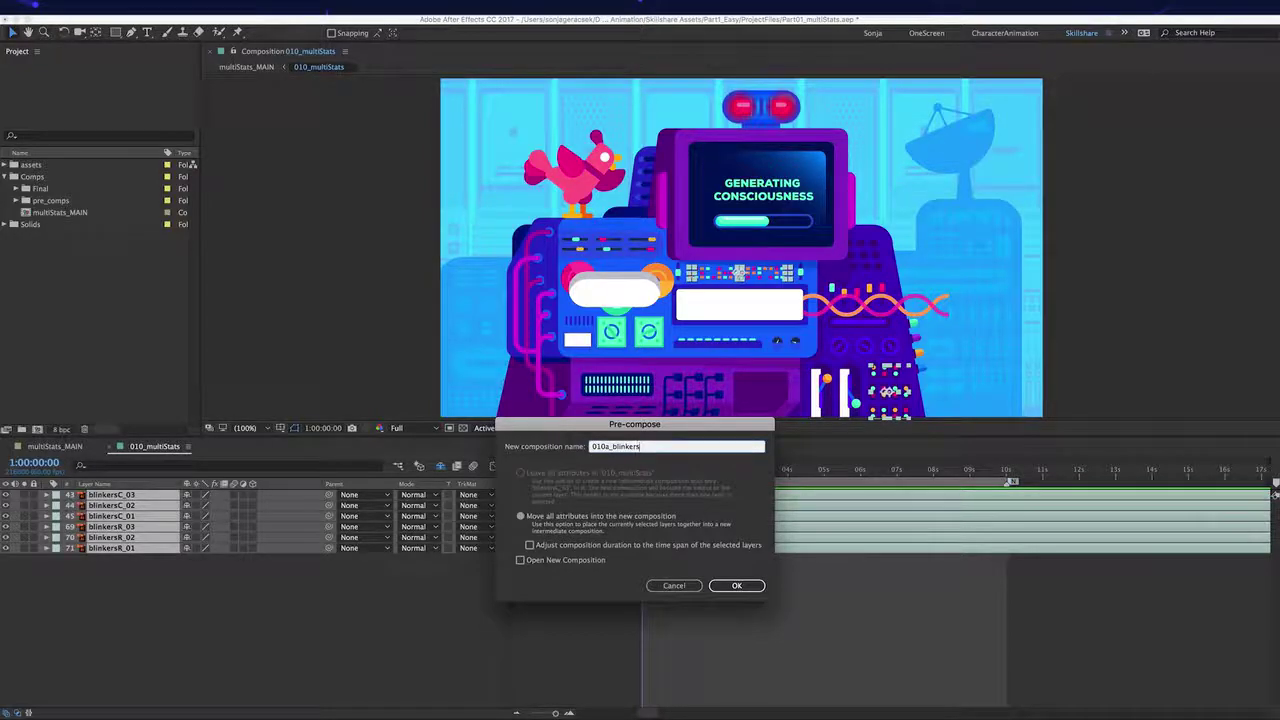
click(756, 588)
click(609, 447)
click(737, 587)
Reveal 010a_blinkers in the pre_comps folder, and mark and trim its layer's start at 1:00:00:00.
click(15, 201)
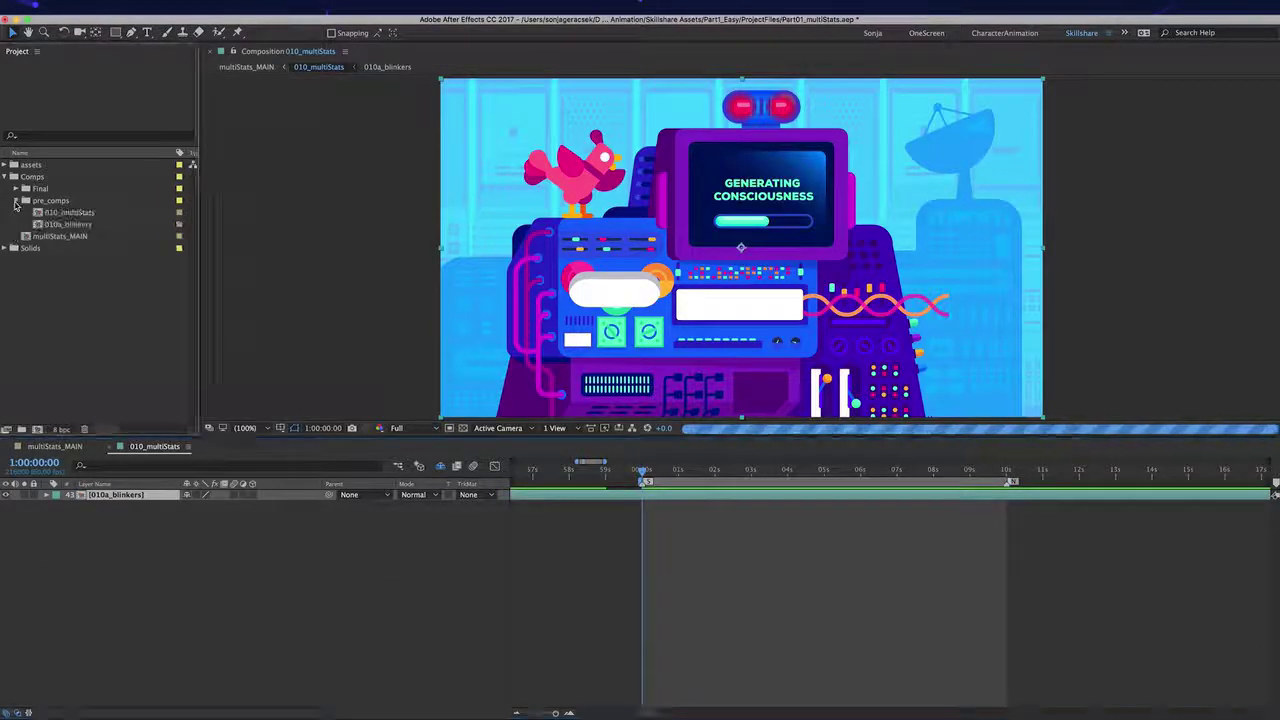
click(101, 228)
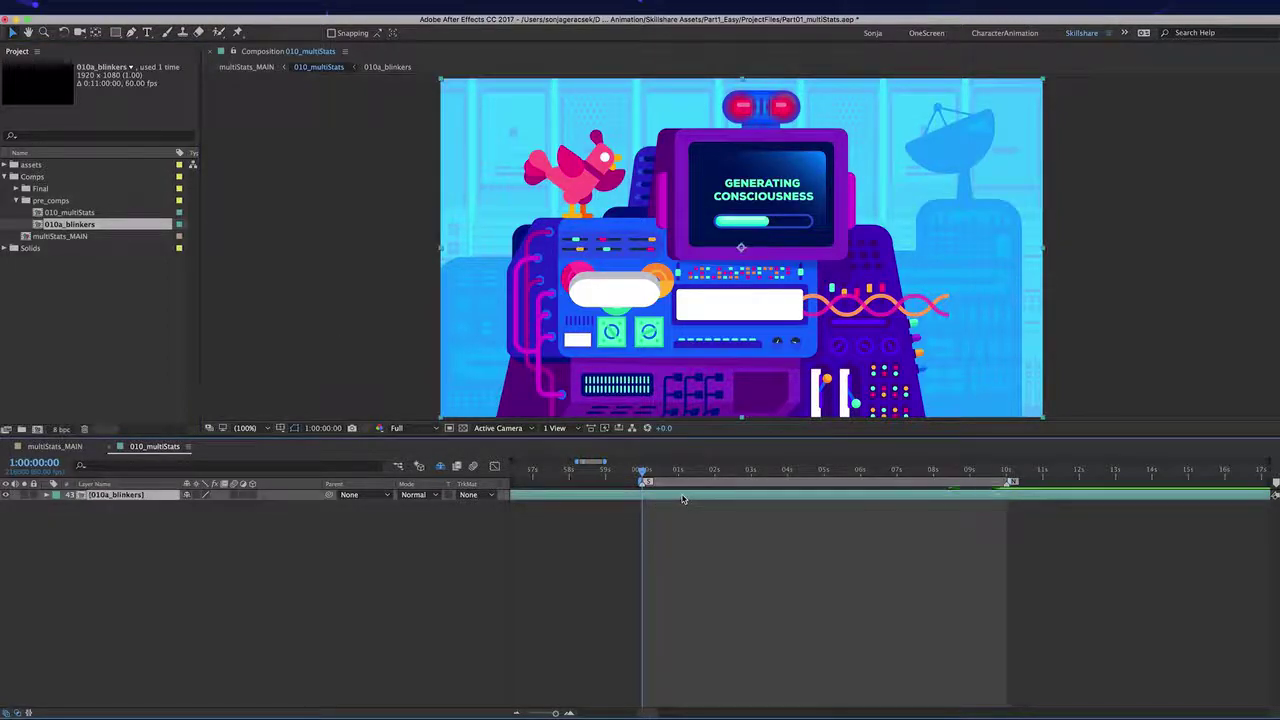
key(KP_Multiply)
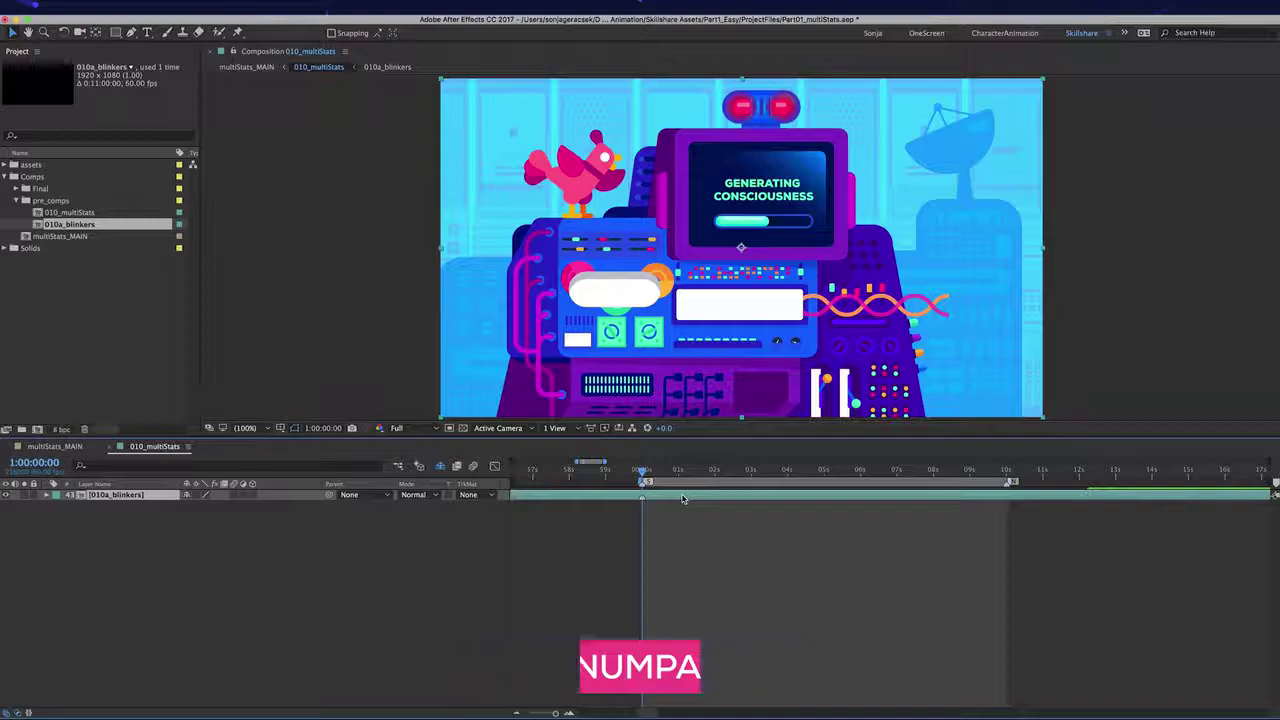
key(alt+bracketleft)
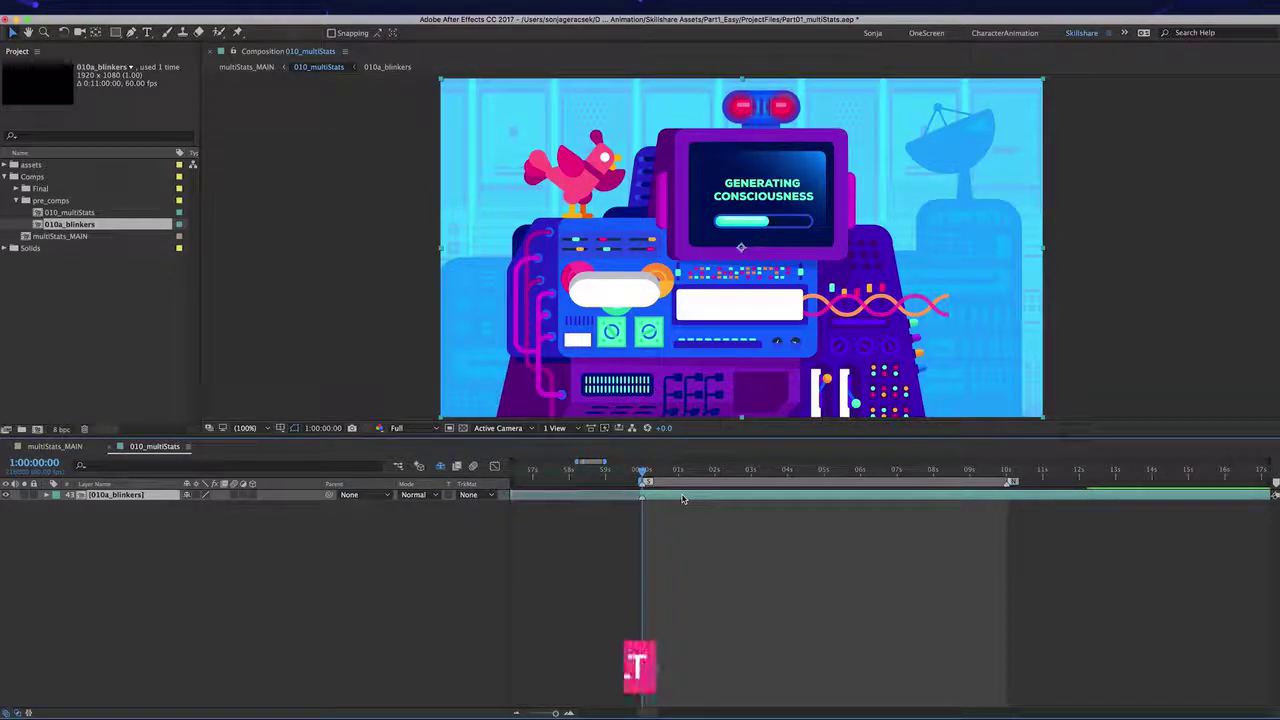
Open the 010a_blinkers pre-comp and hide the three blinkersC layers, leaving the three blinkersR layers visible.
double_click(683, 498)
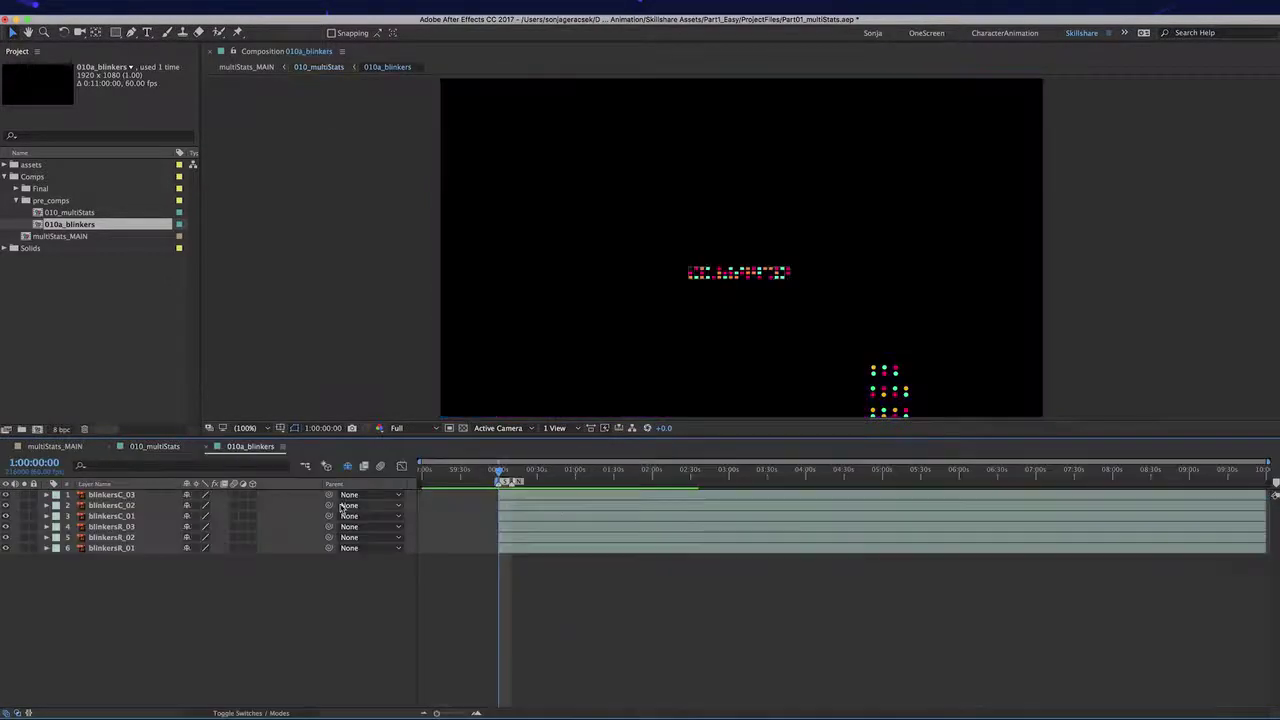
drag(8, 505, 8, 522)
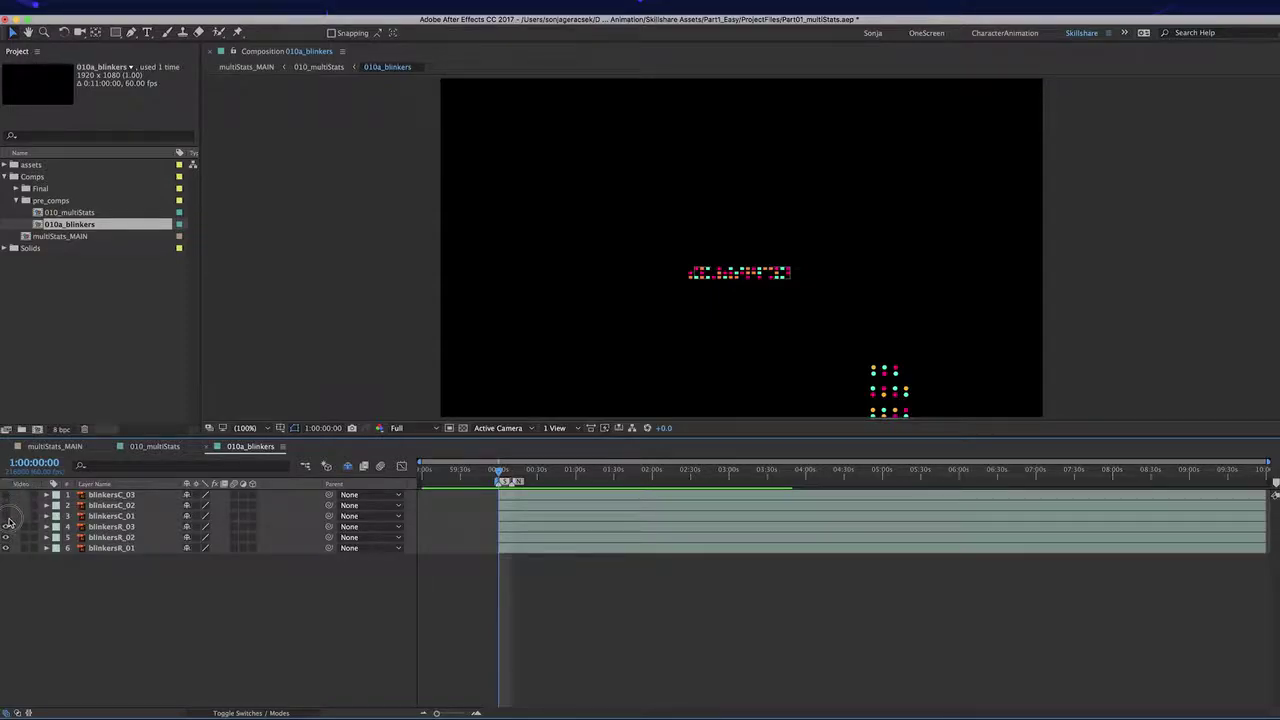
click(6, 527)
click(6, 538)
click(6, 548)
click(6, 538)
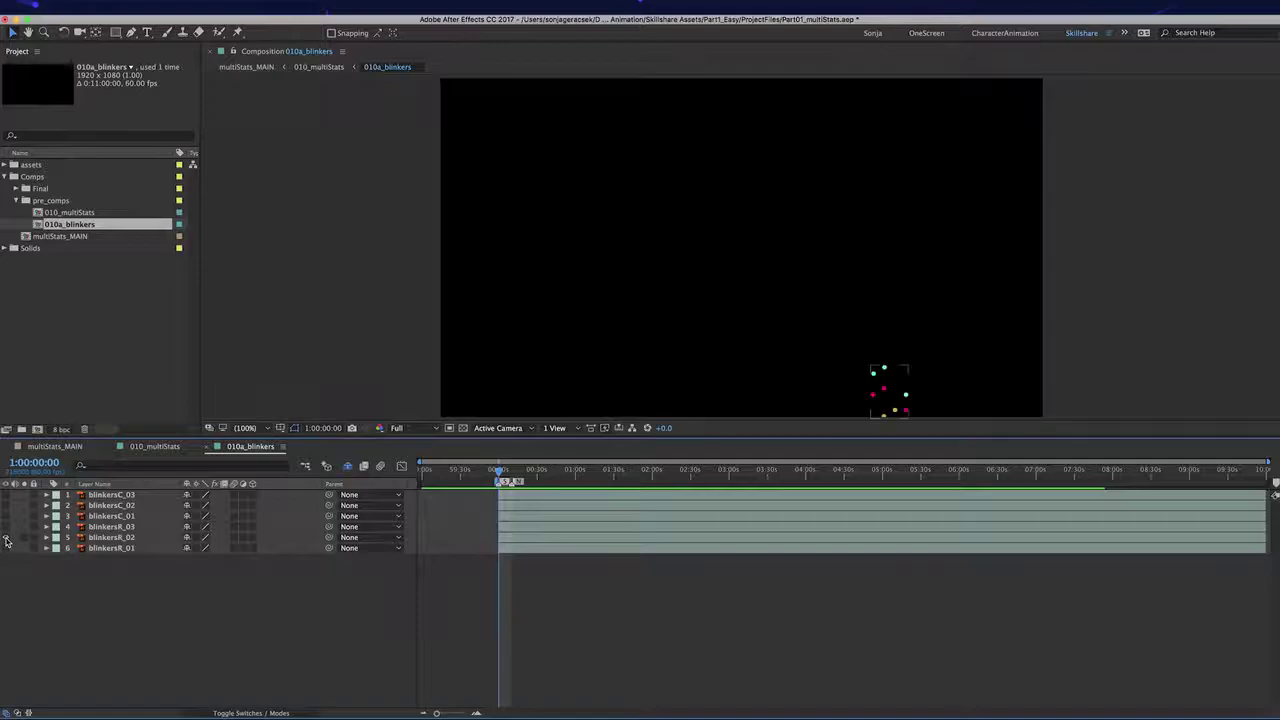
click(6, 538)
click(6, 527)
drag(5, 538, 5, 548)
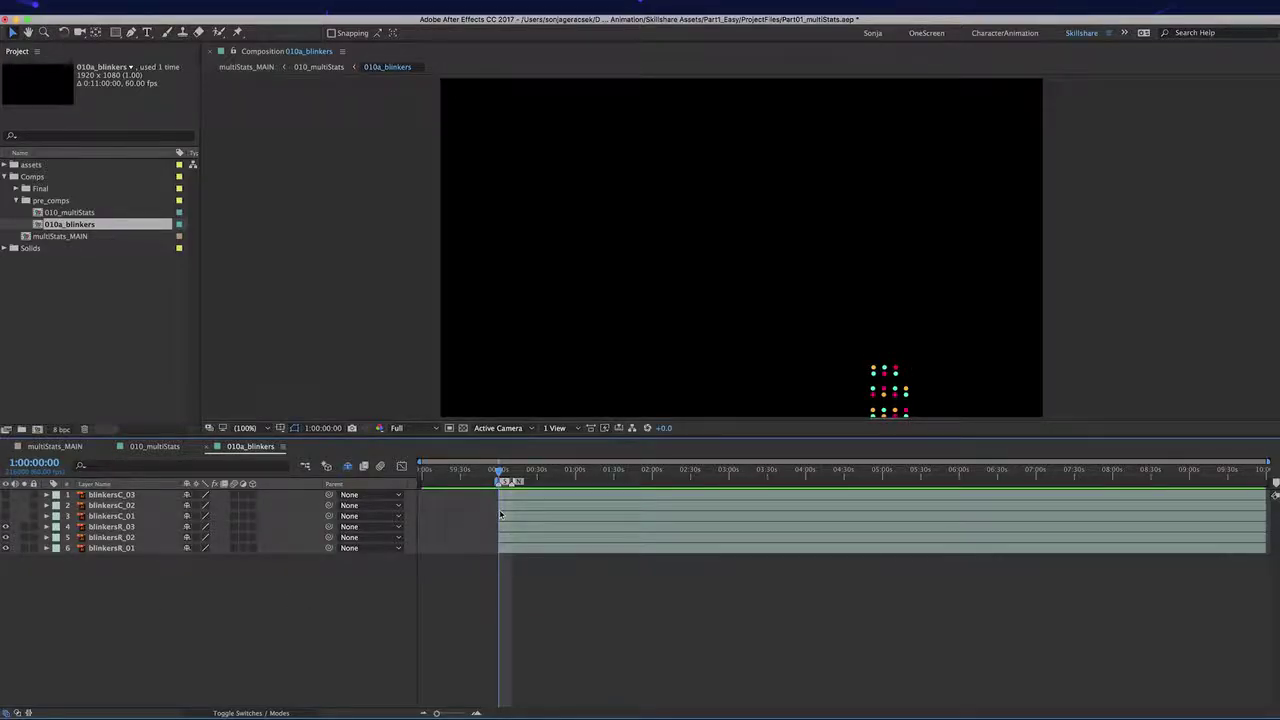
Solo blinkersR_01 and keyframe its opacity at 0% on 1:00:00:00 and 100% on 1:00:01:00.
key(=)
click(507, 550)
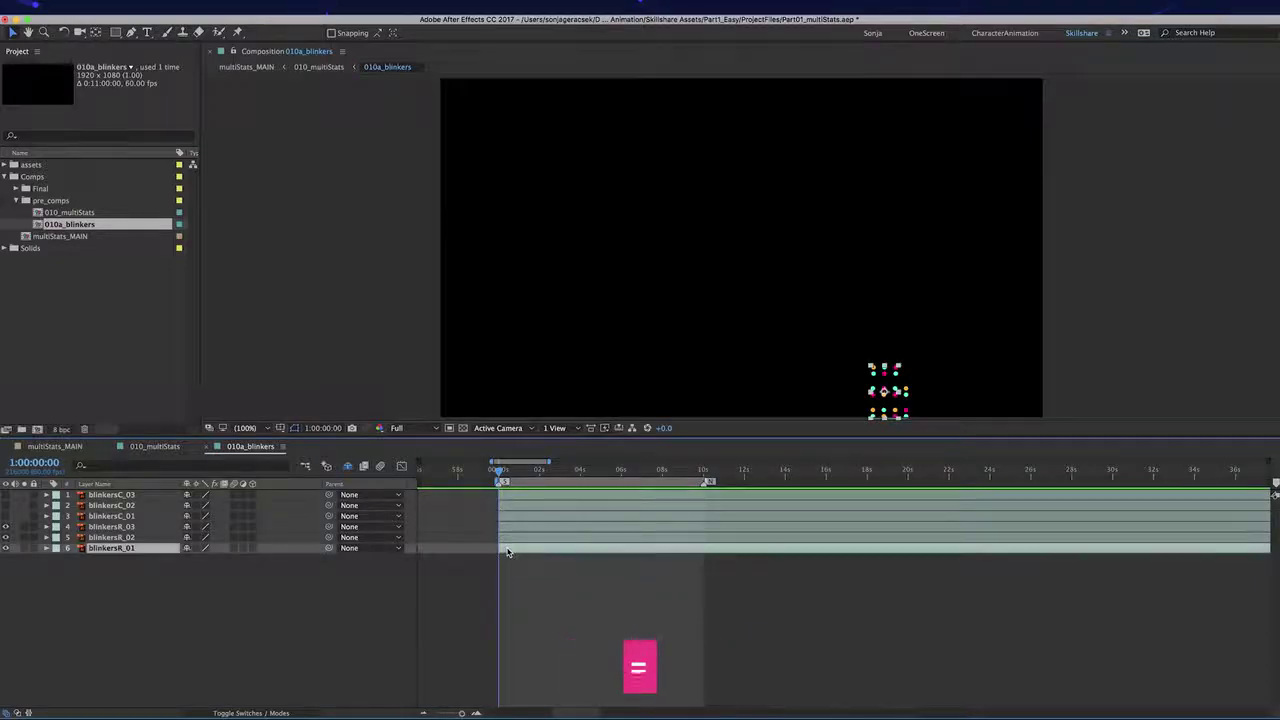
key(alt+t)
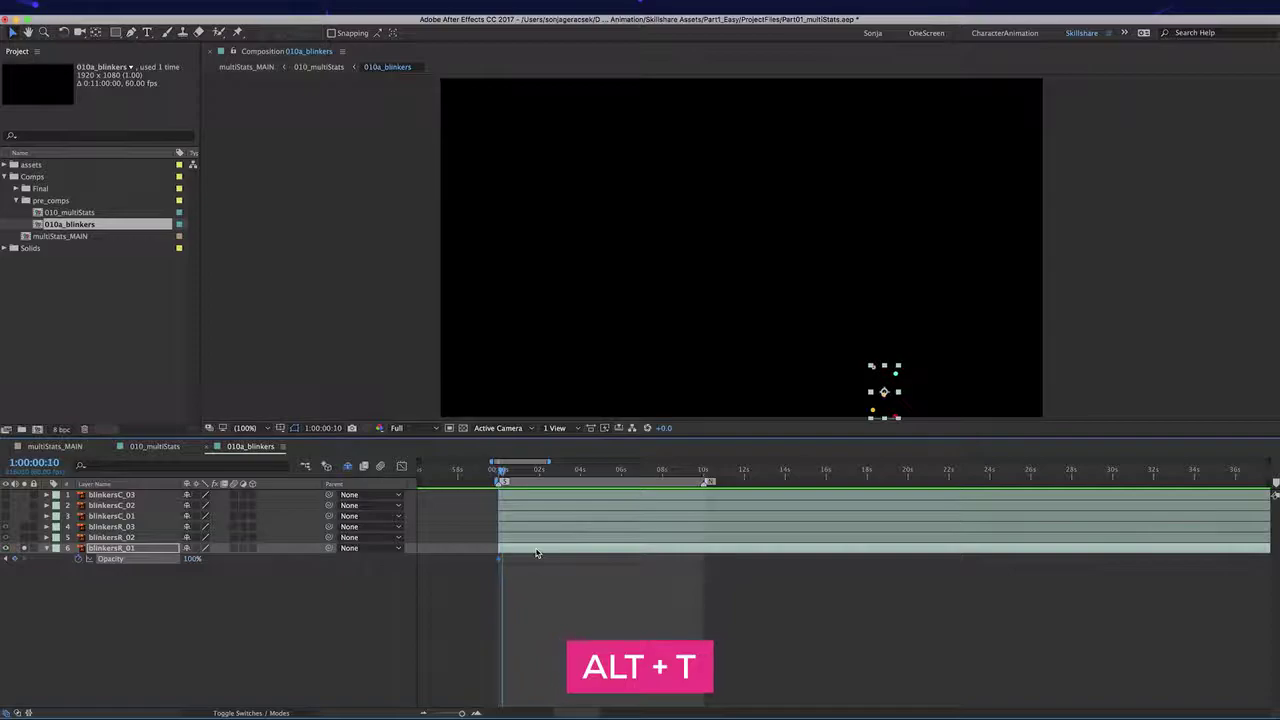
key(space)
key(space)
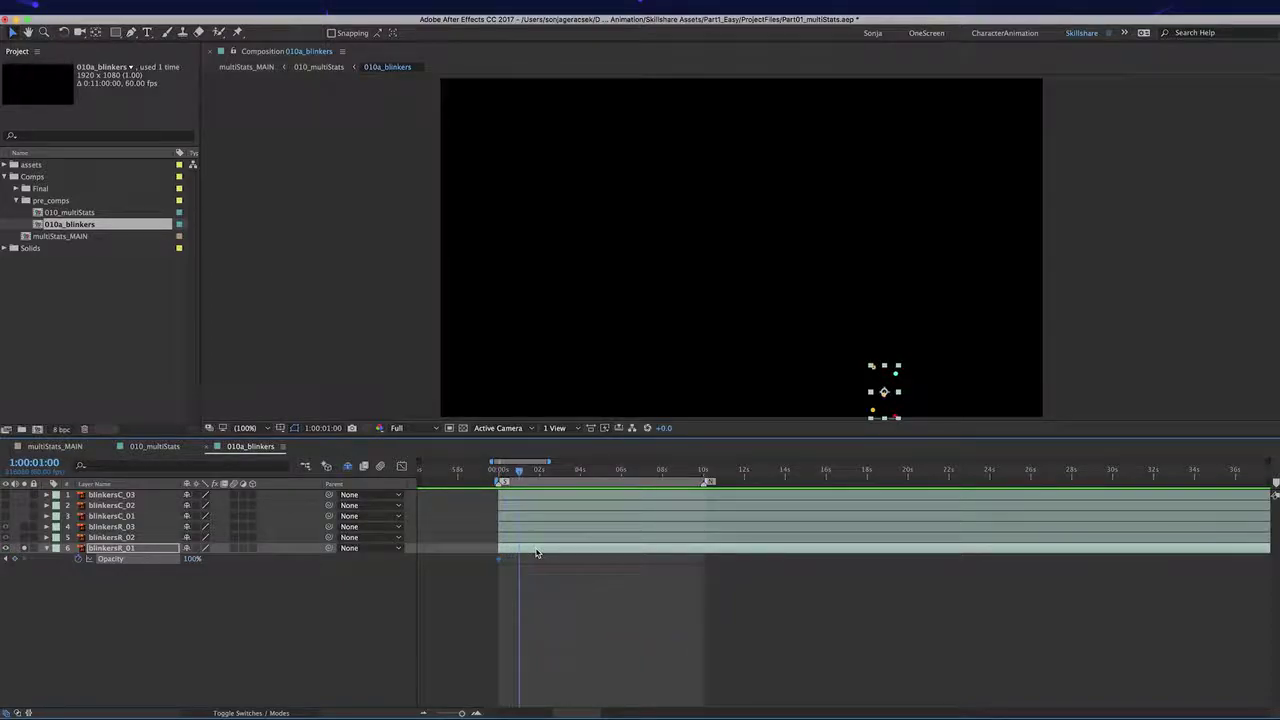
click(15, 558)
double_click(518, 558)
text(0)
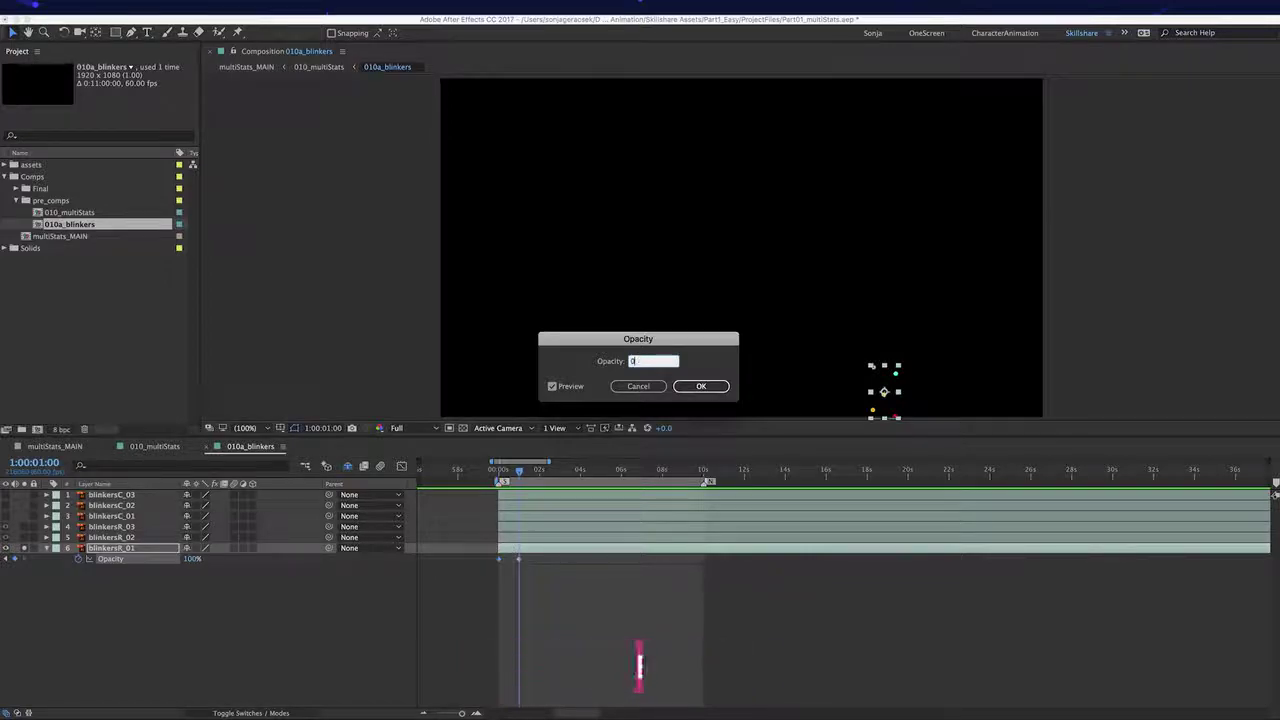
key(Return)
Copy blinkersR_01's first opacity keyframe to 1:00:02:00 and apply Easy Ease to all three keyframes.
key(shift+Page_Down)
key(shift+Page_Down)
key(shift+Page_Down)
key(shift+Page_Down)
key(shift+Page_Down)
key(shift+Page_Down)
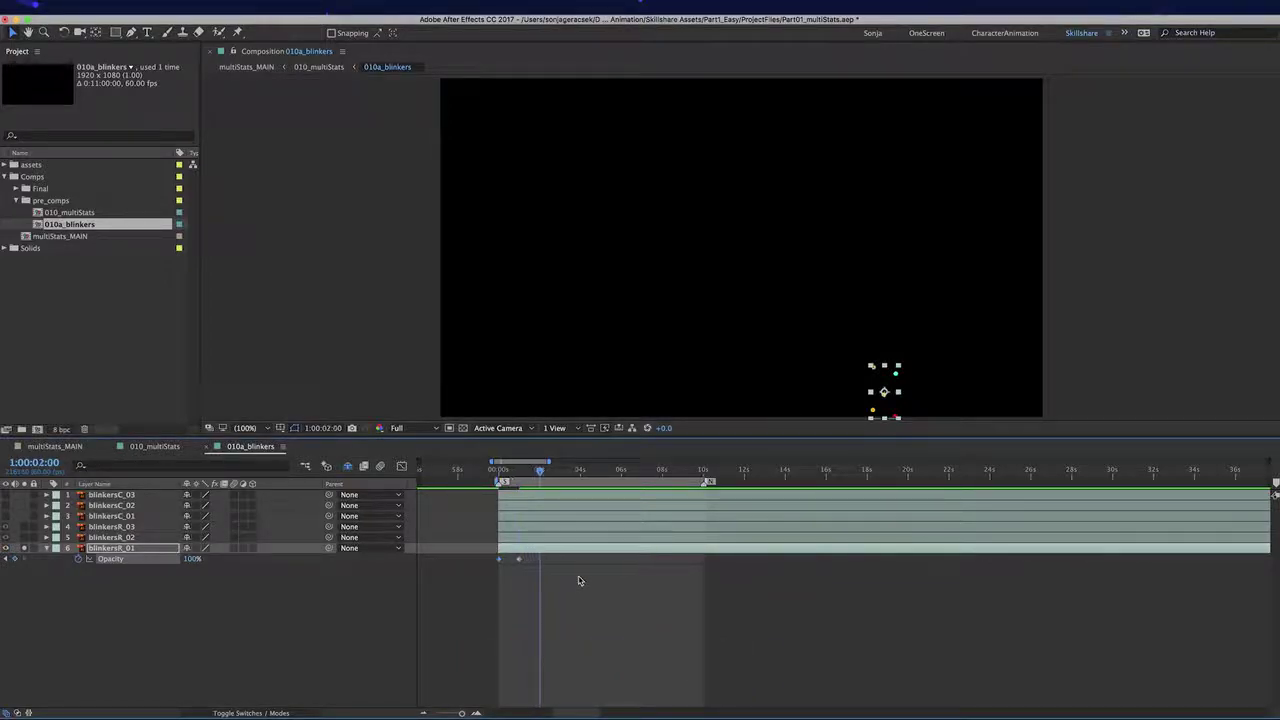
key(ctrl+v)
drag(600, 590, 487, 557)
key(F9)
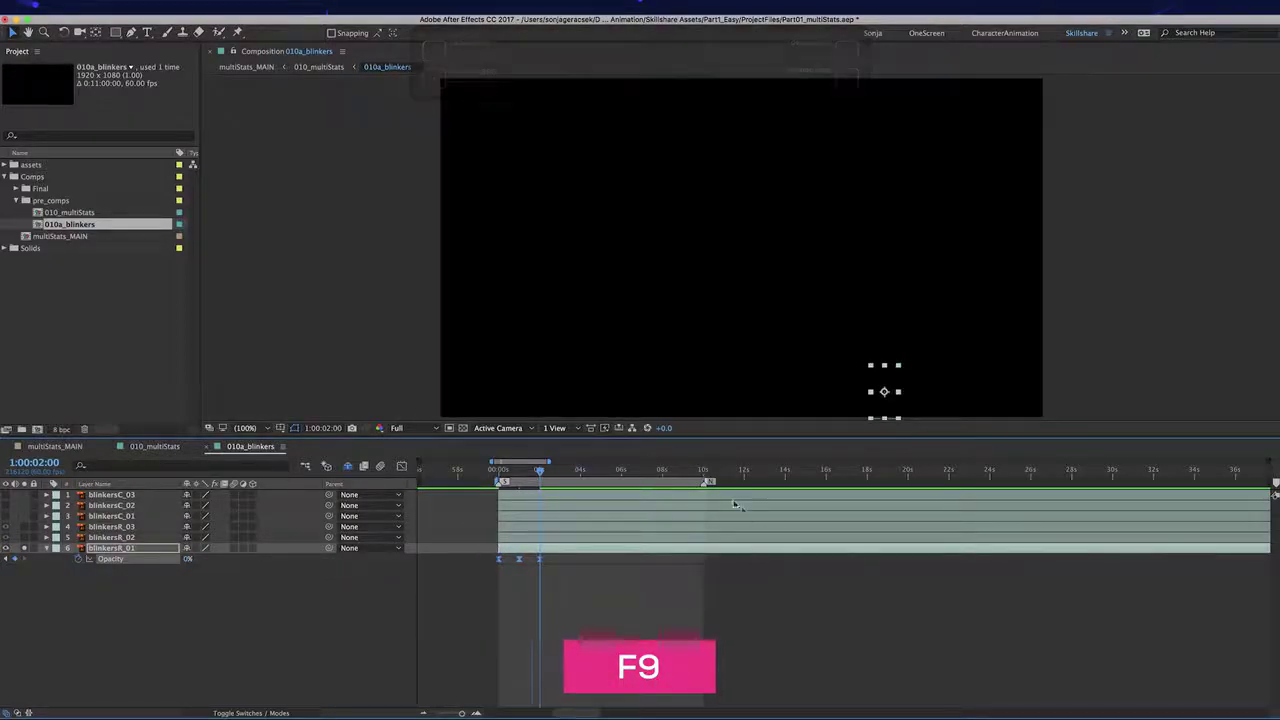
Set the end of the work area to 1:00:02:00.
mouse_move(703, 485)
mouse_down()
mouse_move(555, 491)
mouse_move(570, 483)
mouse_up()
key(n)
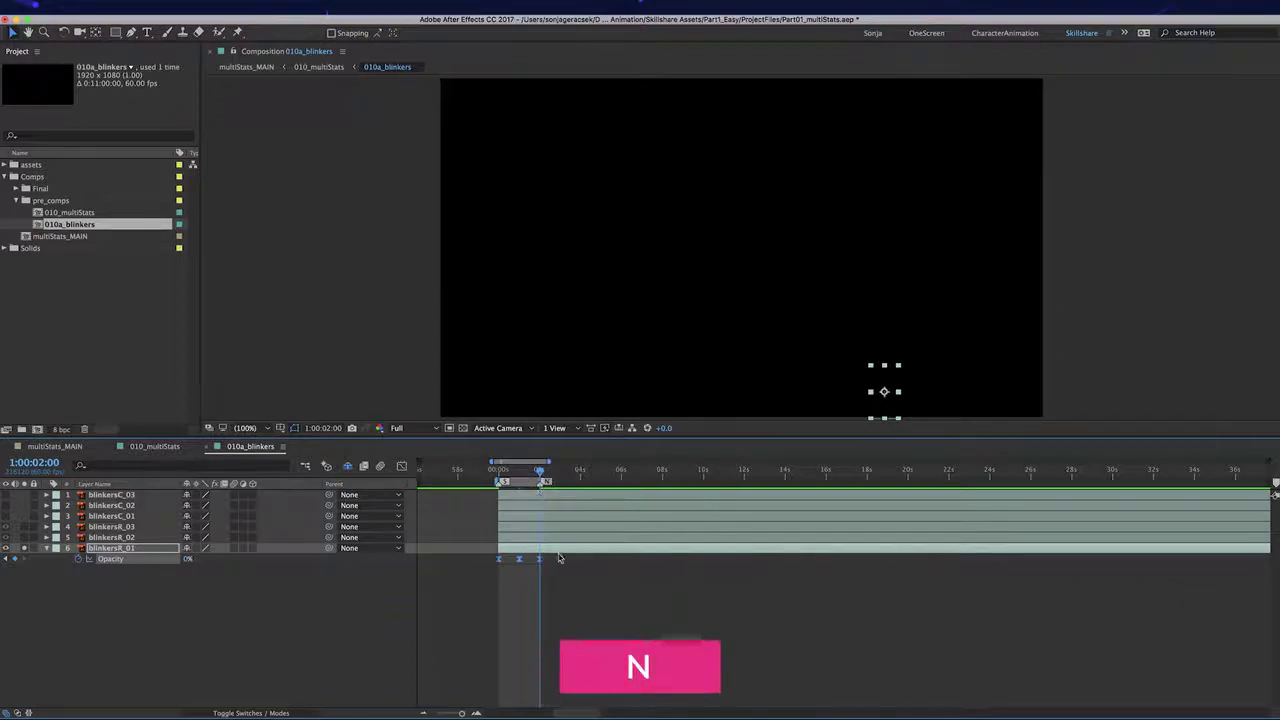
scroll(584, 577, up, 3)
drag(569, 594, 808, 592)
click(828, 634)
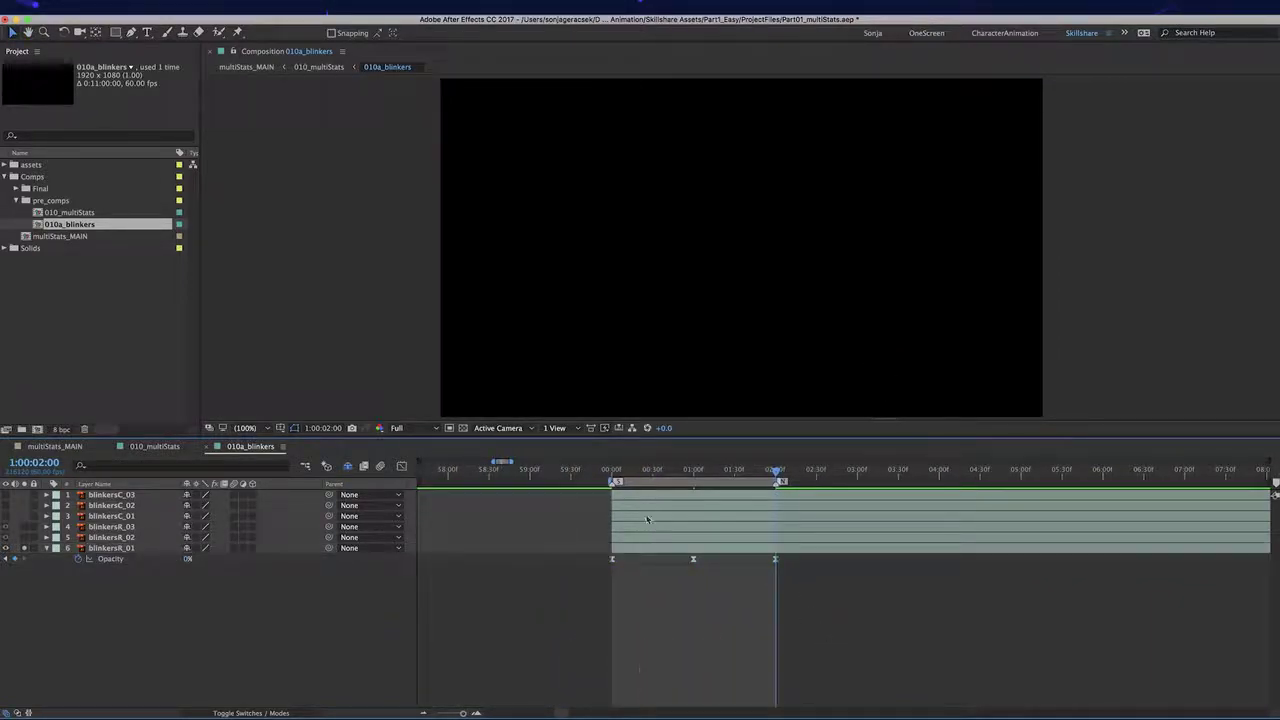
Solo blinkersR_02 and keyframe its opacity at 100% on 1:00:00:00 and 0% on 1:00:01:00.
click(614, 480)
click(112, 537)
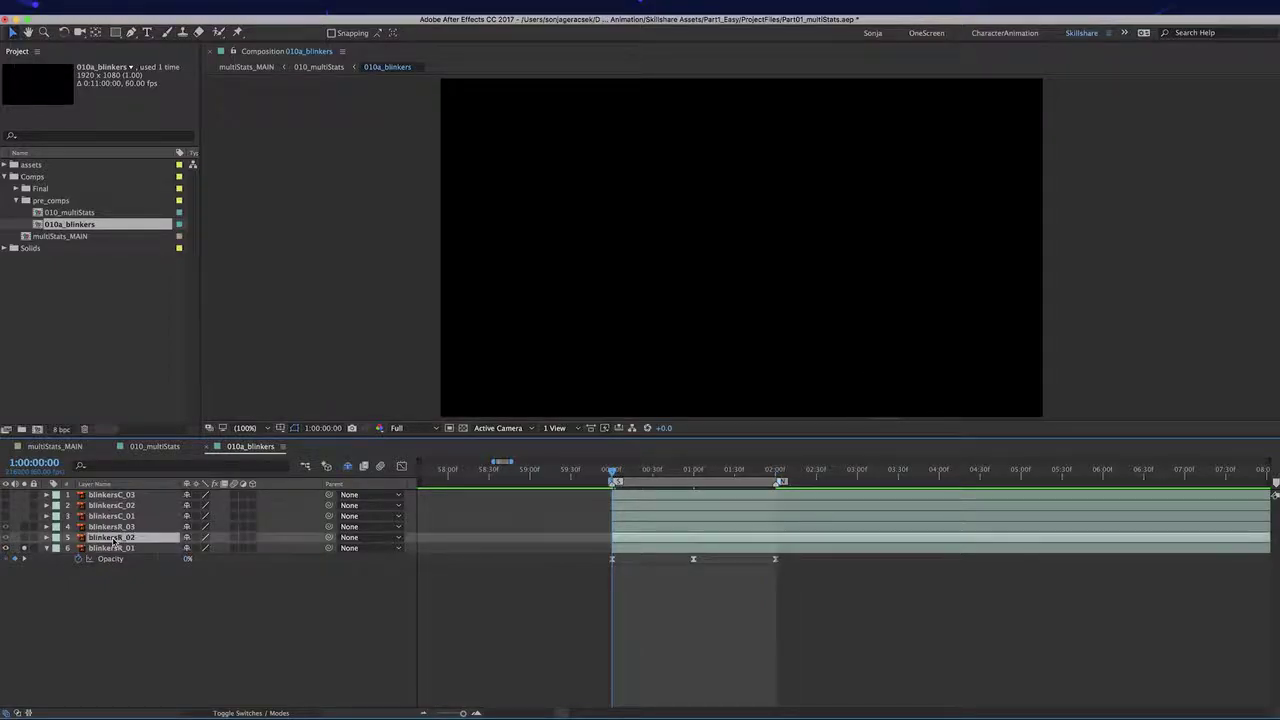
click(23, 538)
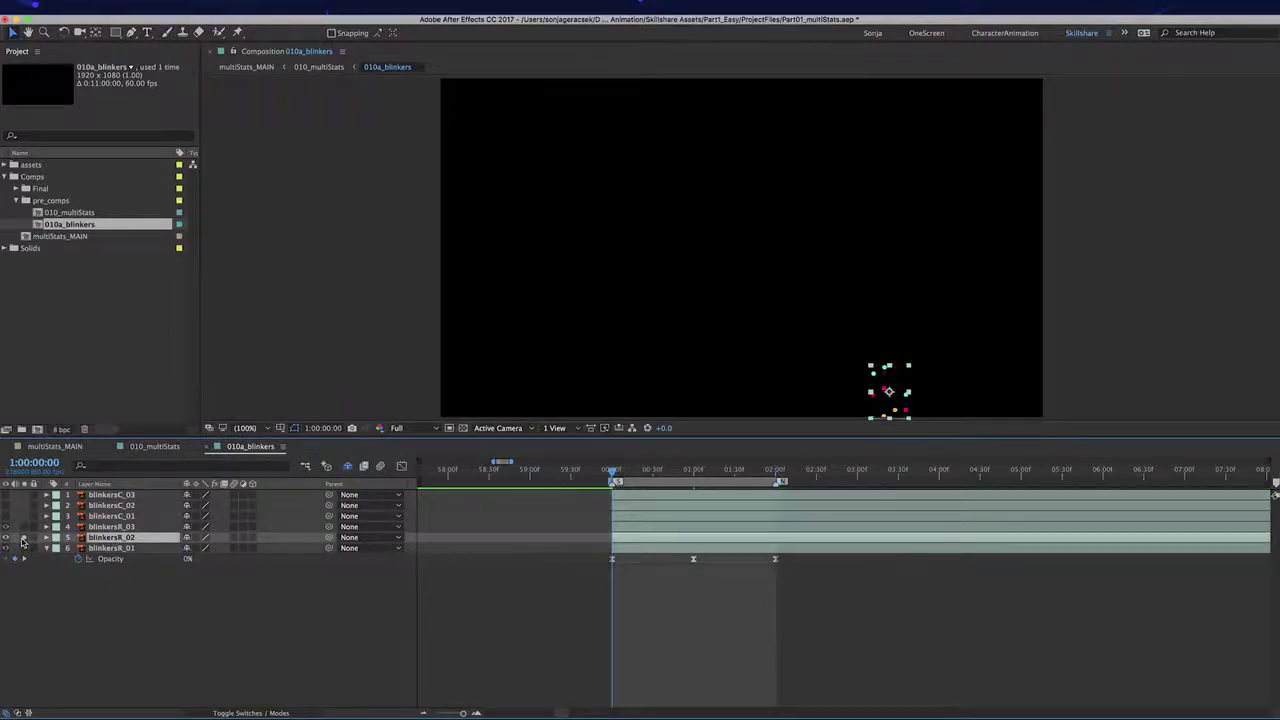
key(alt+t)
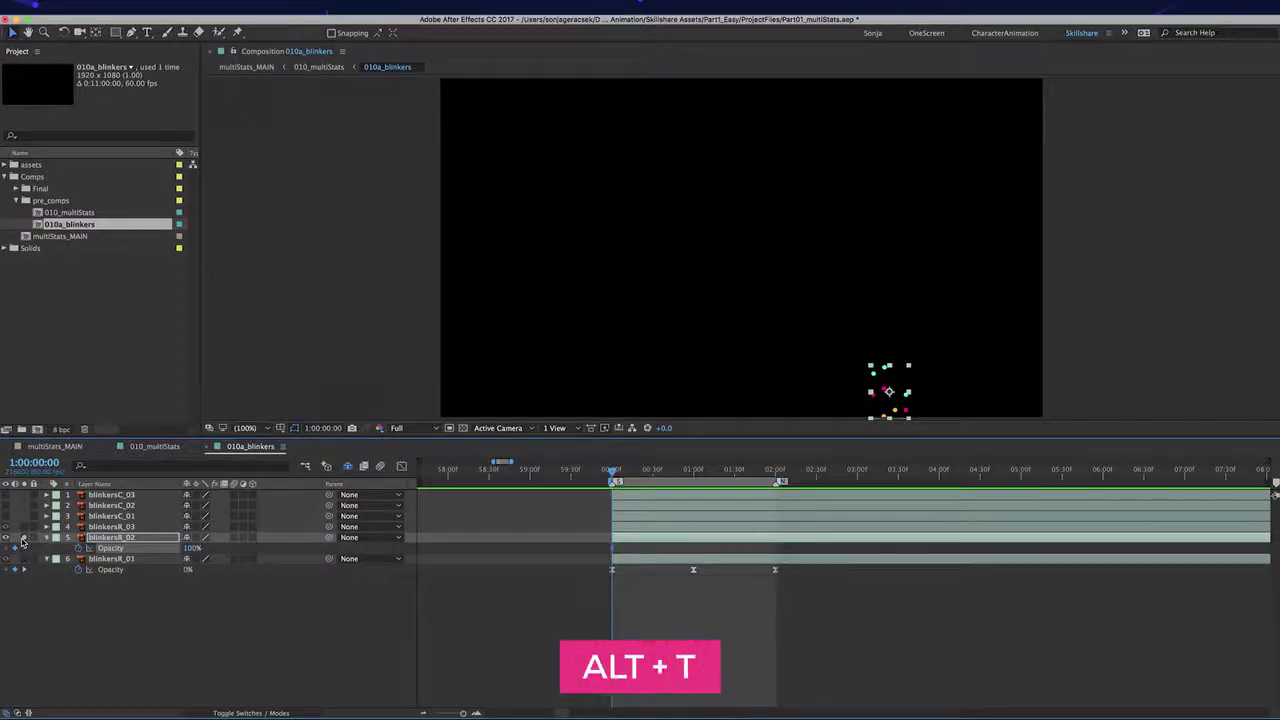
click(691, 471)
click(190, 548)
text(0)
key(Return)
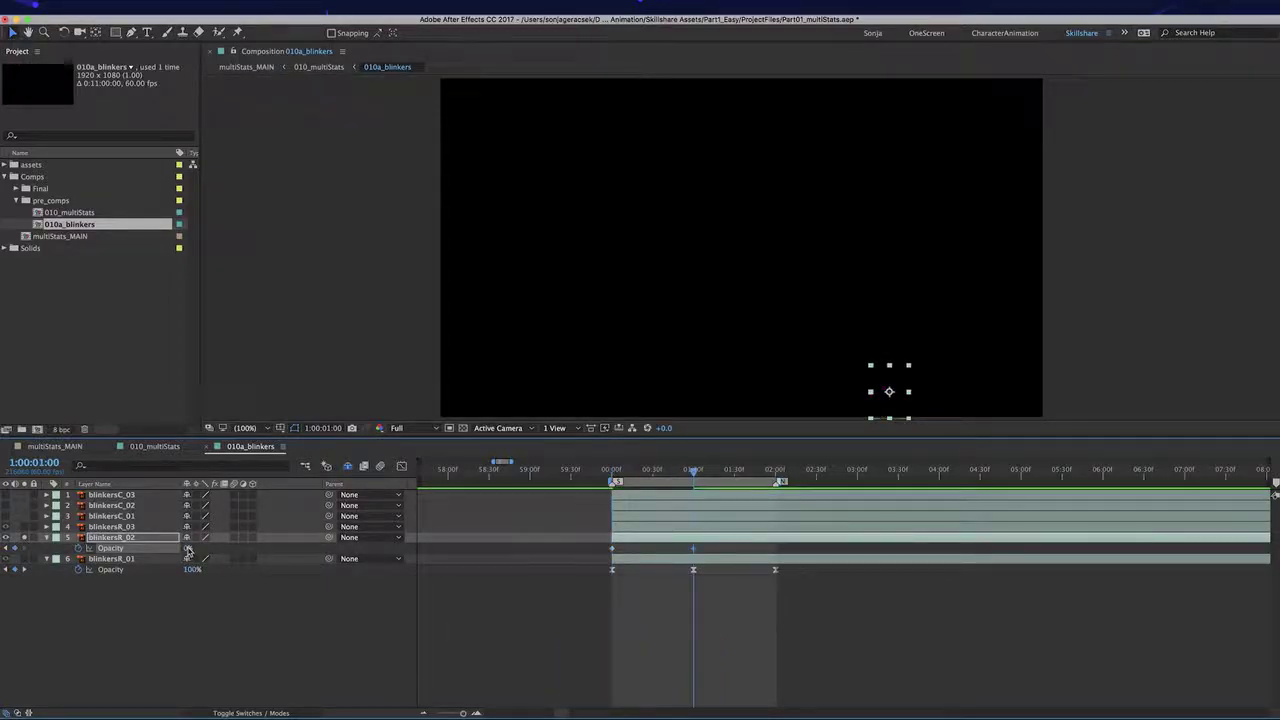
Copy blinkersR_02's first opacity keyframe to 1:00:02:00 and apply Easy Ease to its three keyframes.
click(765, 475)
click(613, 549)
key(super+c)
key(super+v)
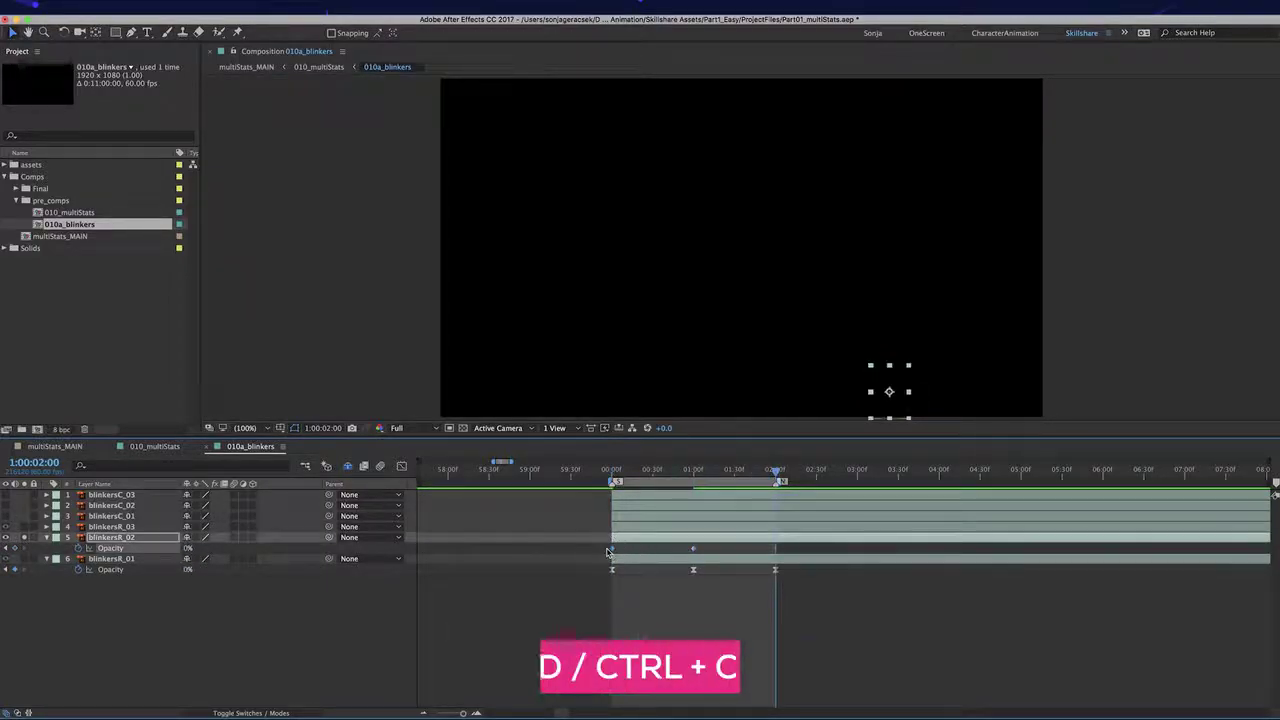
drag(603, 541, 788, 556)
key(F9)
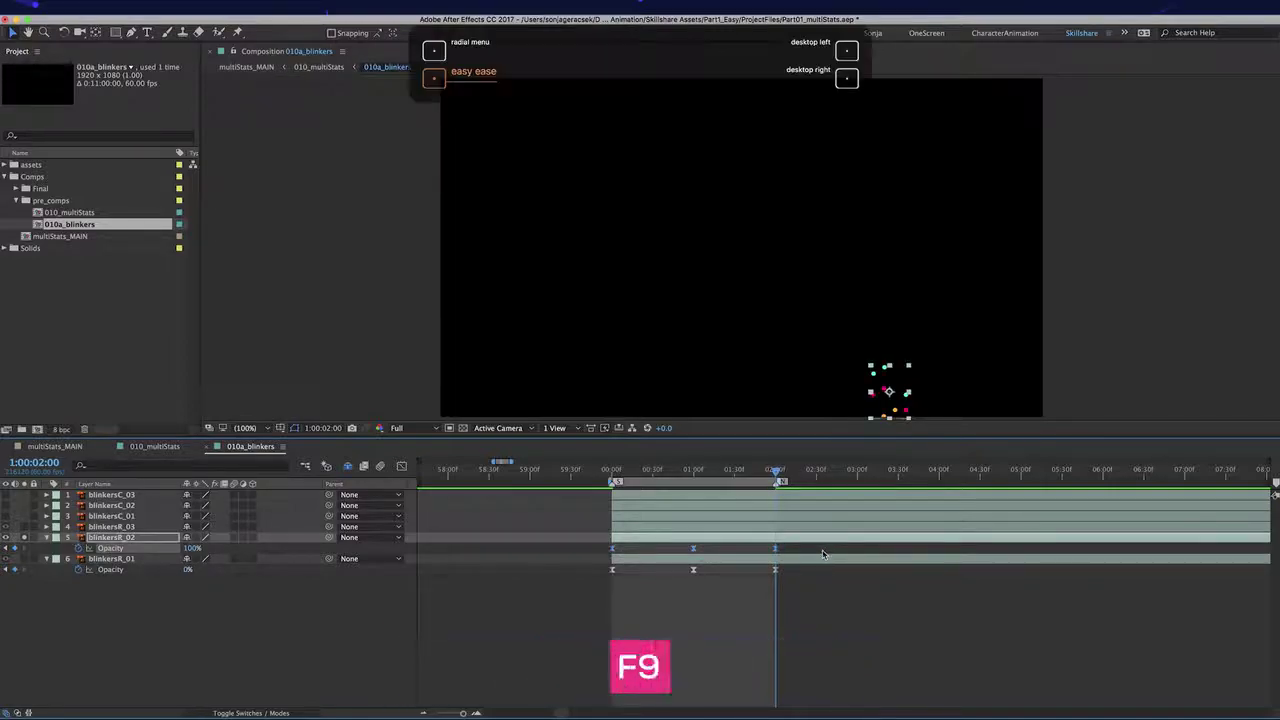
Copy all opacity keyframes from blinkersR_01 and paste them onto blinkersR_03 at 1:00:00:00.
click(651, 526)
click(622, 472)
drag(622, 472, 612, 472)
click(118, 570)
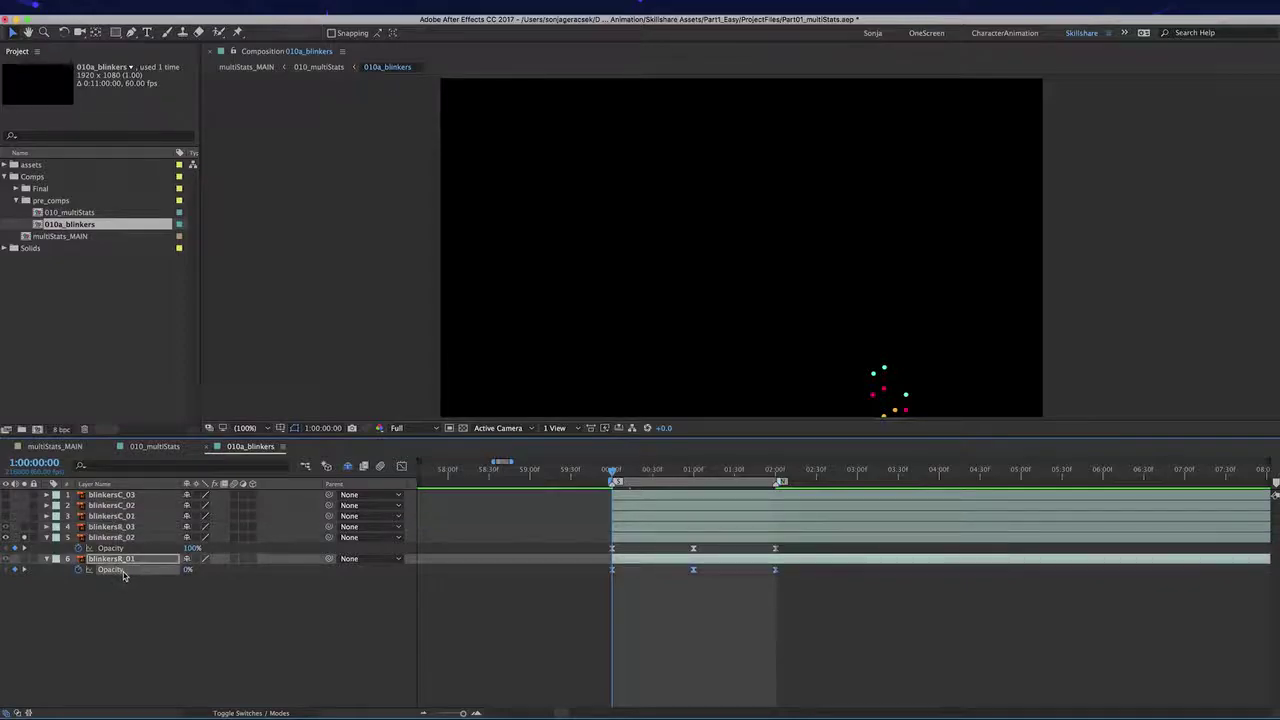
key(ctrl+c)
click(130, 527)
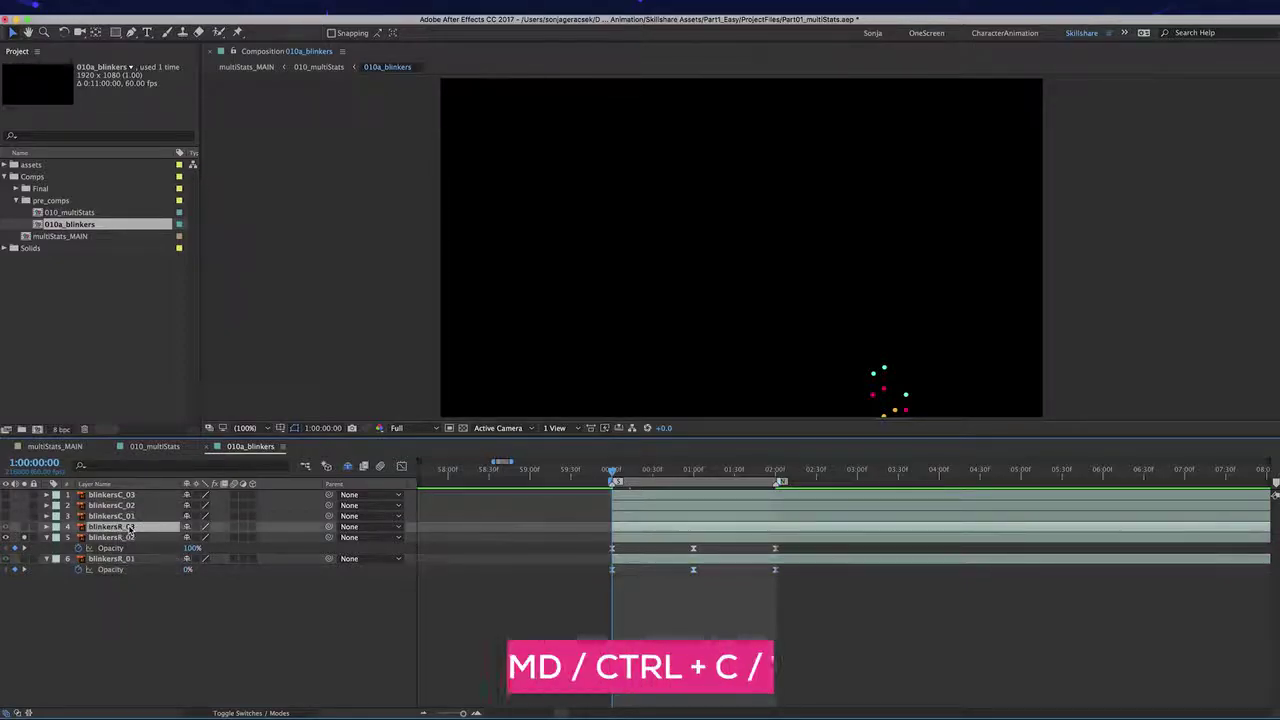
key(ctrl+v)
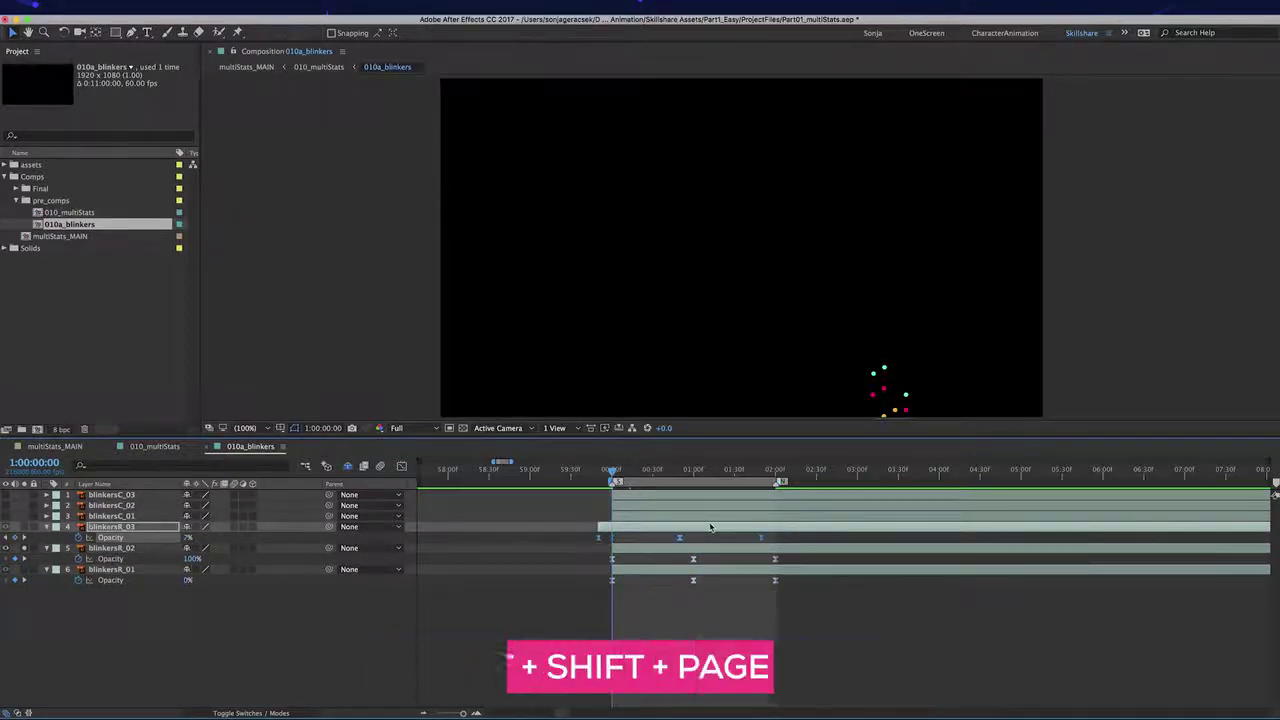
Shift the blinkersR_03 layer with its keyframes 30 frames earlier in time.
key(alt+shift+Page_Up)
key(alt+shift+Page_Up)
key(alt+shift+Page_Up)
Copy blinkersR_03's 100% opacity keyframe to 1:00:02:30 to extend its blinking past the work area.
click(734, 471)
key(shift+Page_Down)
key(shift+Page_Down)
key(shift+Page_Down)
key(shift+Page_Down)
key(shift+Page_Down)
key(shift+Page_Down)
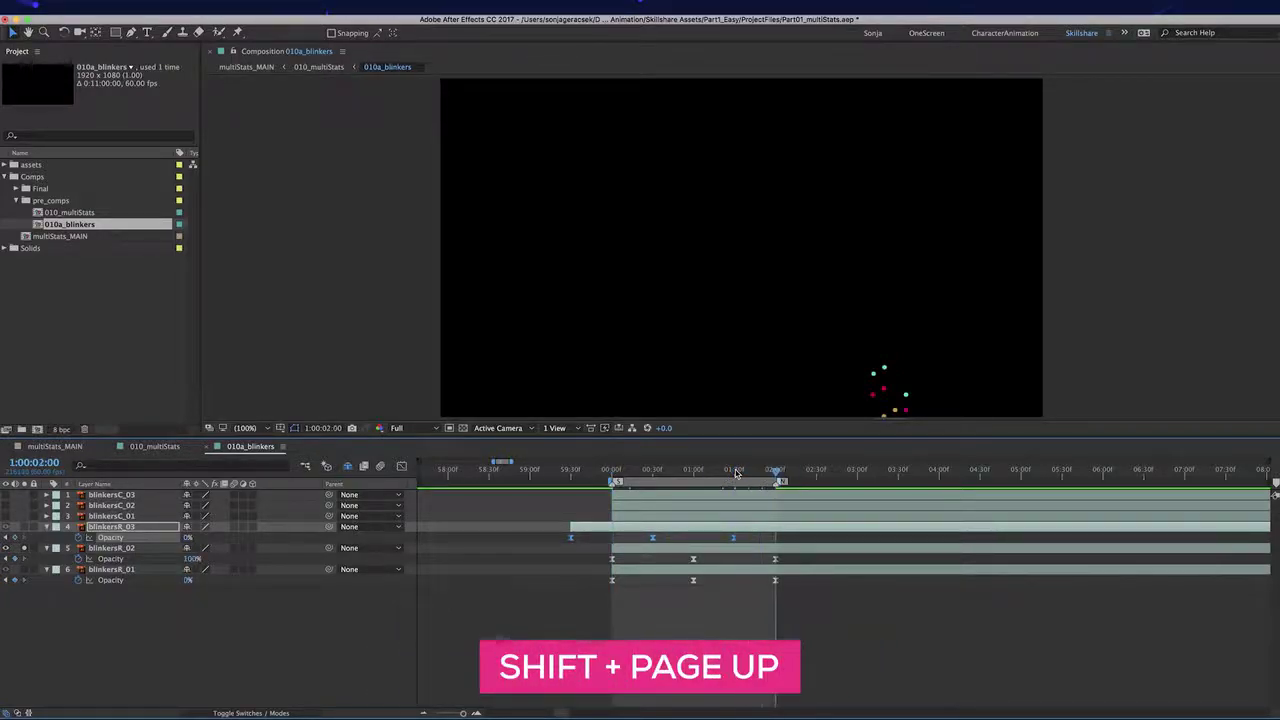
click(652, 537)
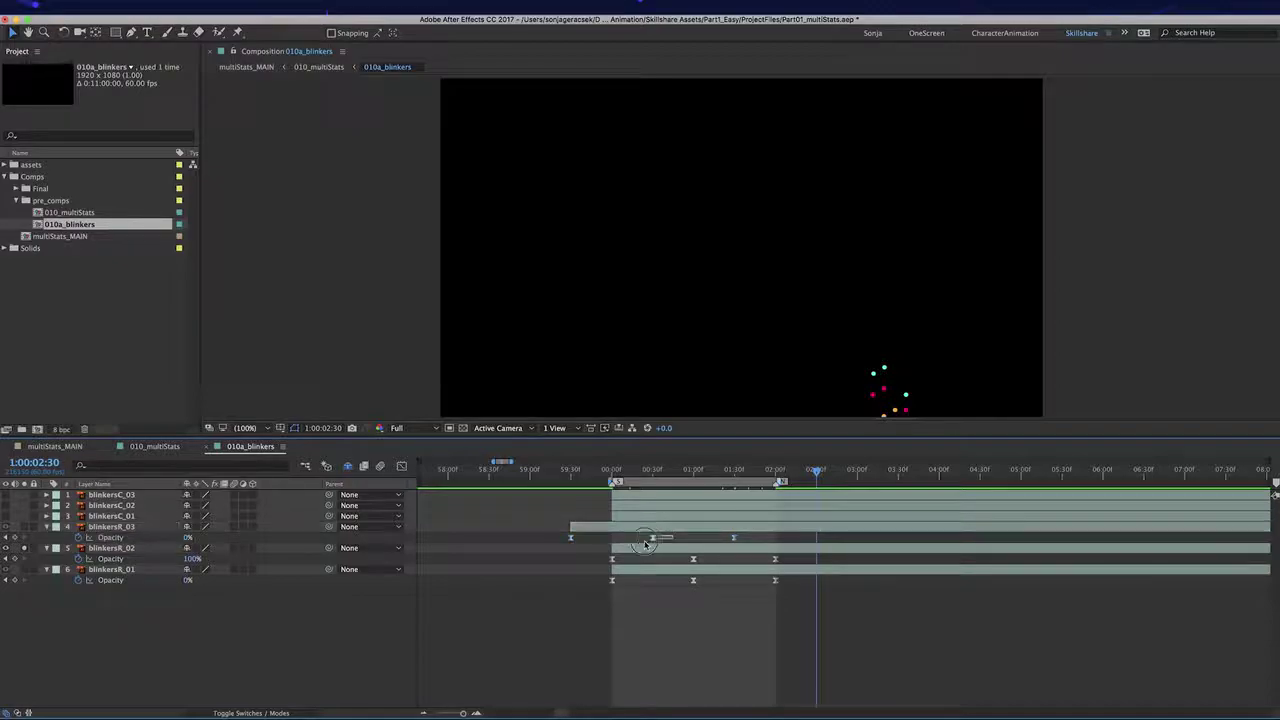
key(super+c)
key(super+v)
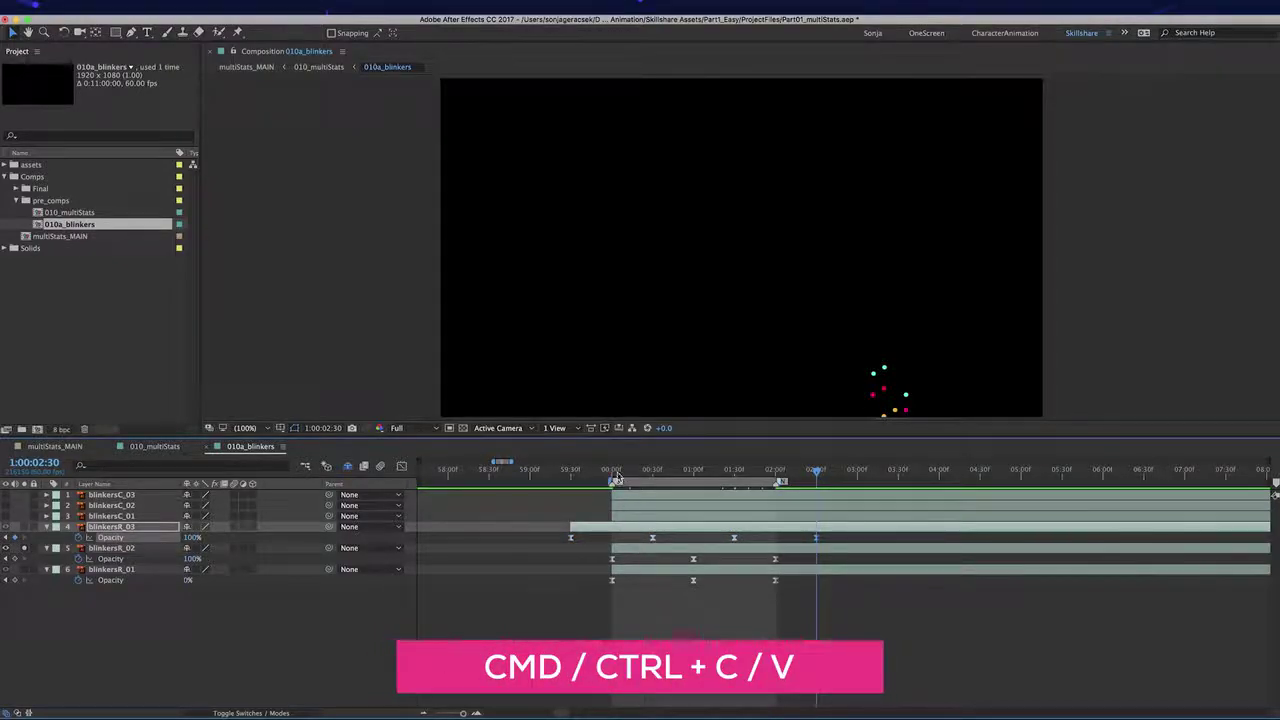
Turn off the solo on blinkersR_02, hide the blinkersR layers and show the three blinkersC layers.
click(612, 471)
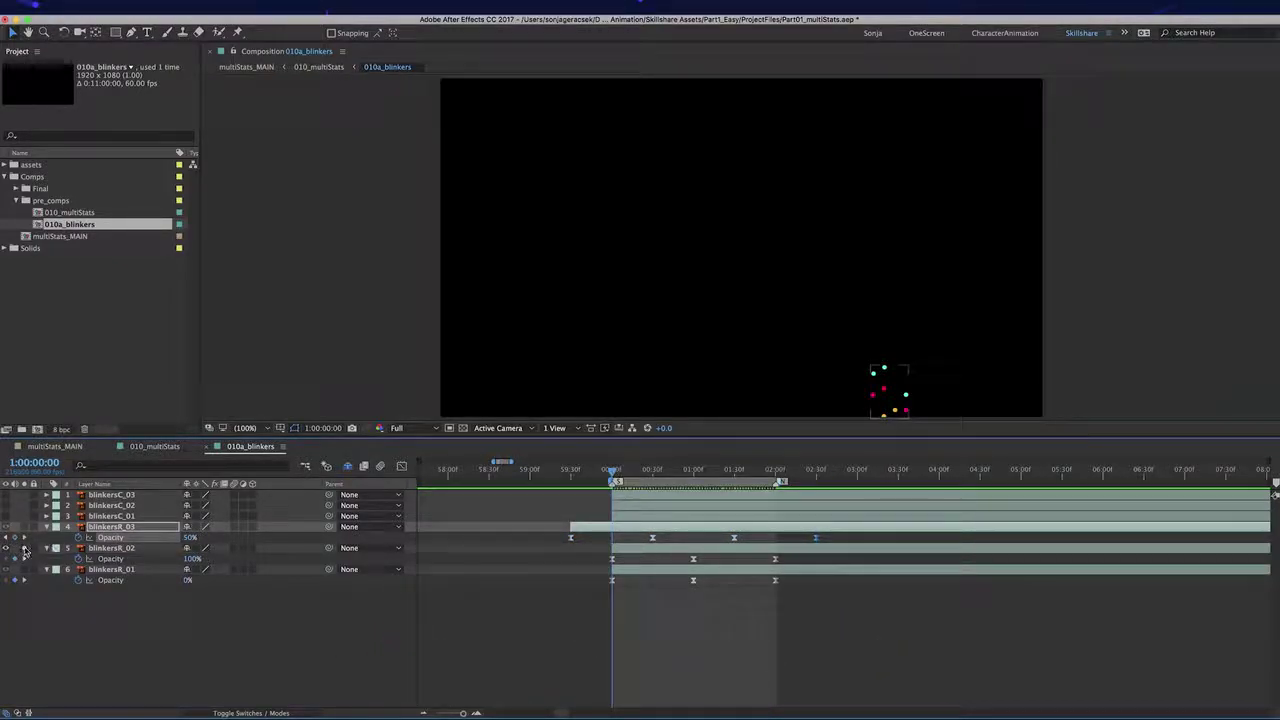
click(643, 632)
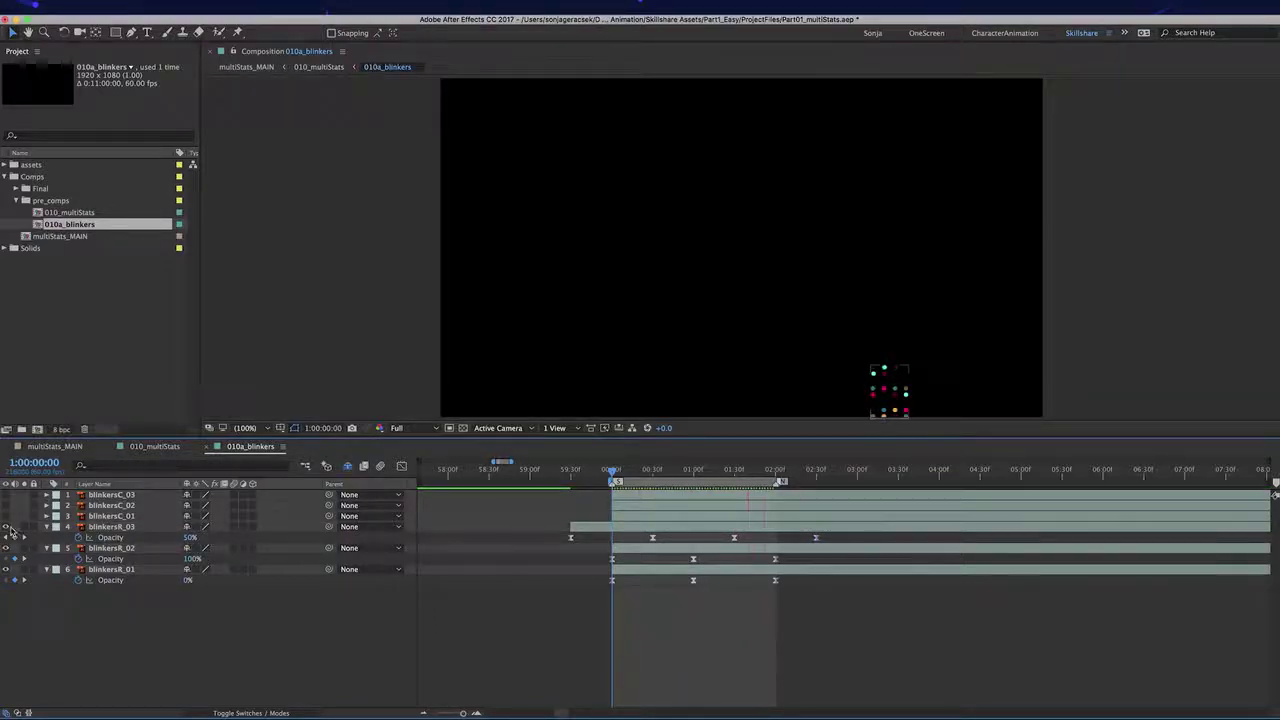
drag(5, 515, 5, 494)
Copy the opacity keyframes of blinkersR_01 to blinkersC_01 and those of blinkersR_02 to blinkersC_02 at 1:00:00:00.
click(110, 569)
click(620, 518)
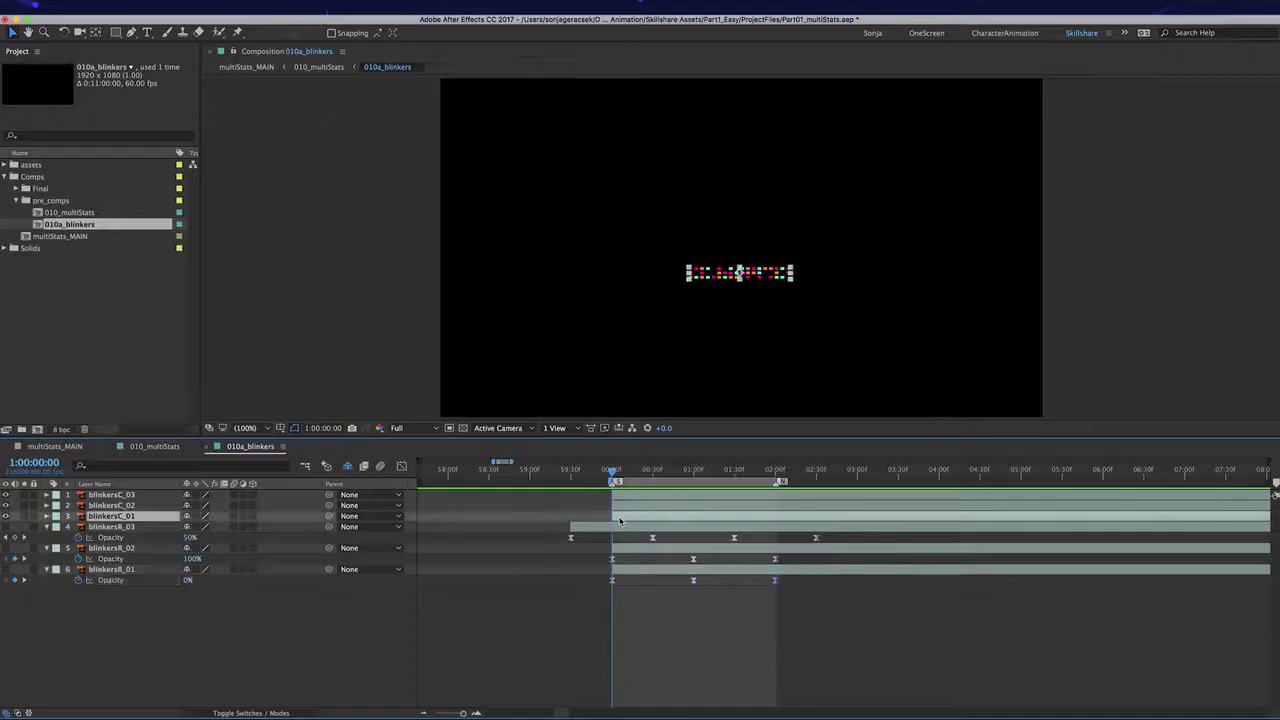
key(ctrl+v)
click(620, 505)
key(ctrl+v)
Copy all opacity keyframes from blinkersR_03 and paste them onto blinkersC_03 starting at 0:59:59:30.
click(622, 496)
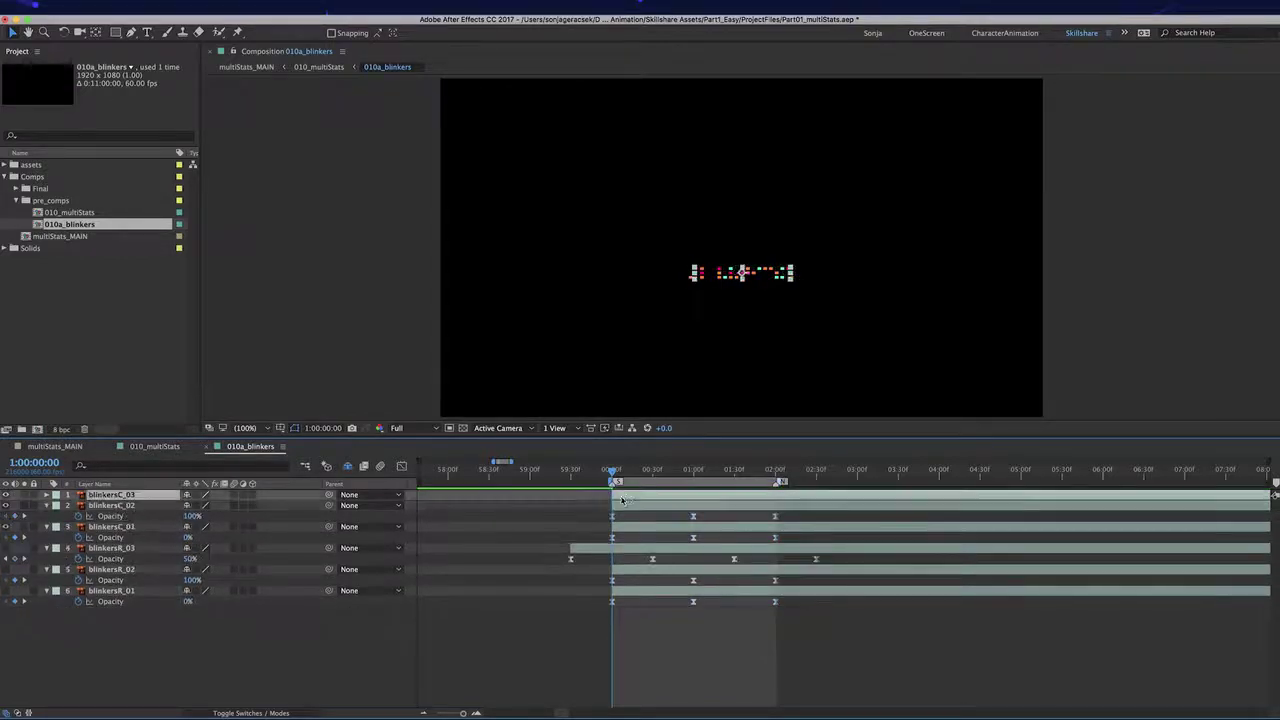
key(j)
click(110, 558)
key(ctrl+c)
click(113, 494)
key(ctrl+v)
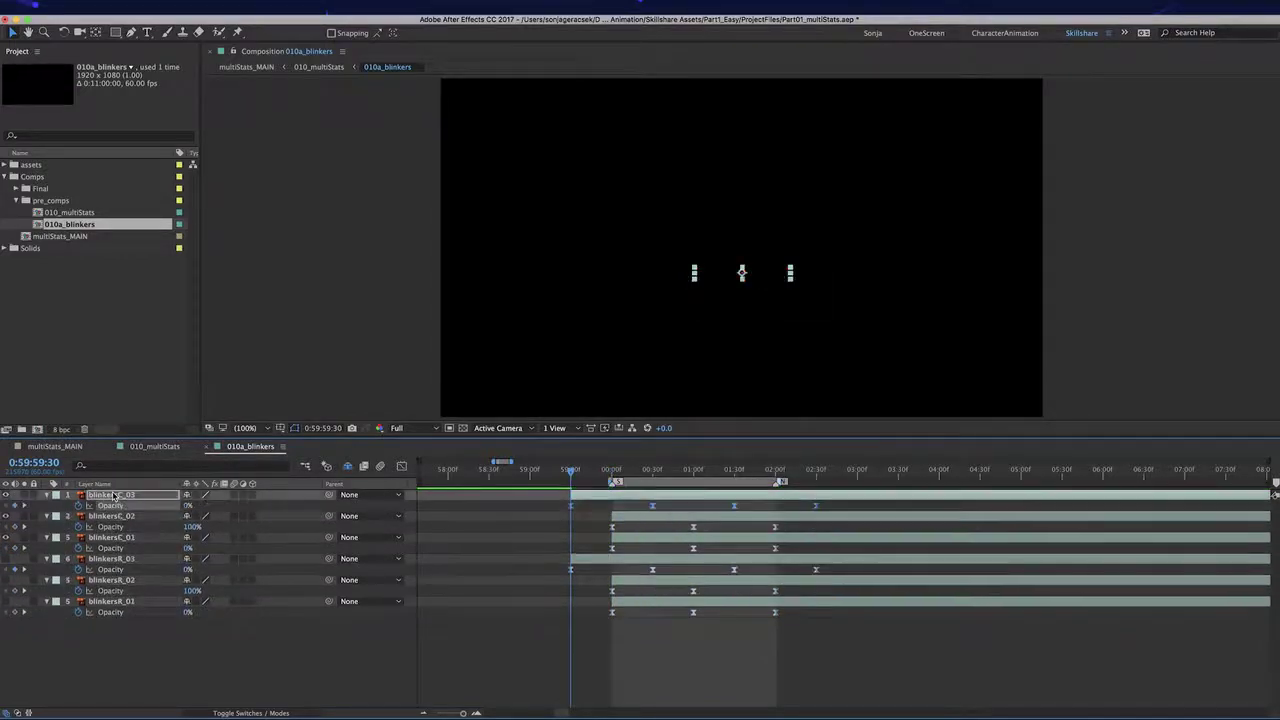
key(ctrl+shift+a)
key(k)
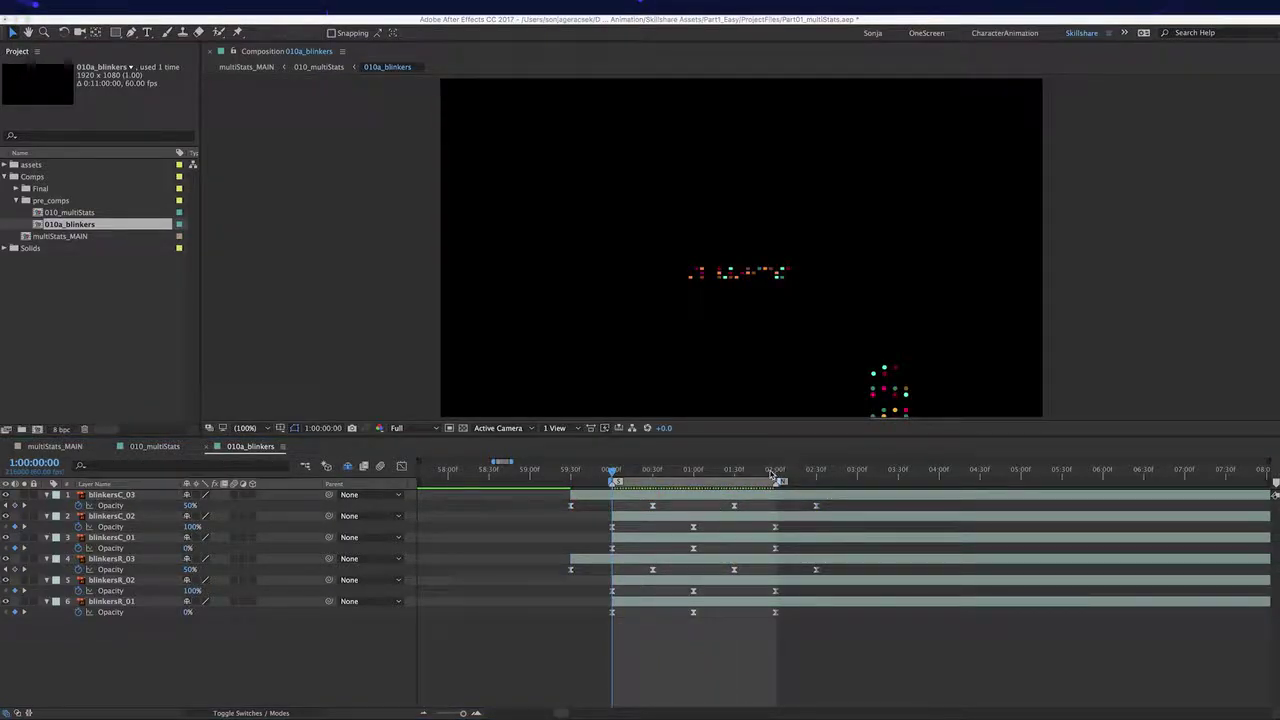
Add a marker to the 010a_blinkers layer at 1:00:02:00 in the 010_multiStats composition.
click(774, 469)
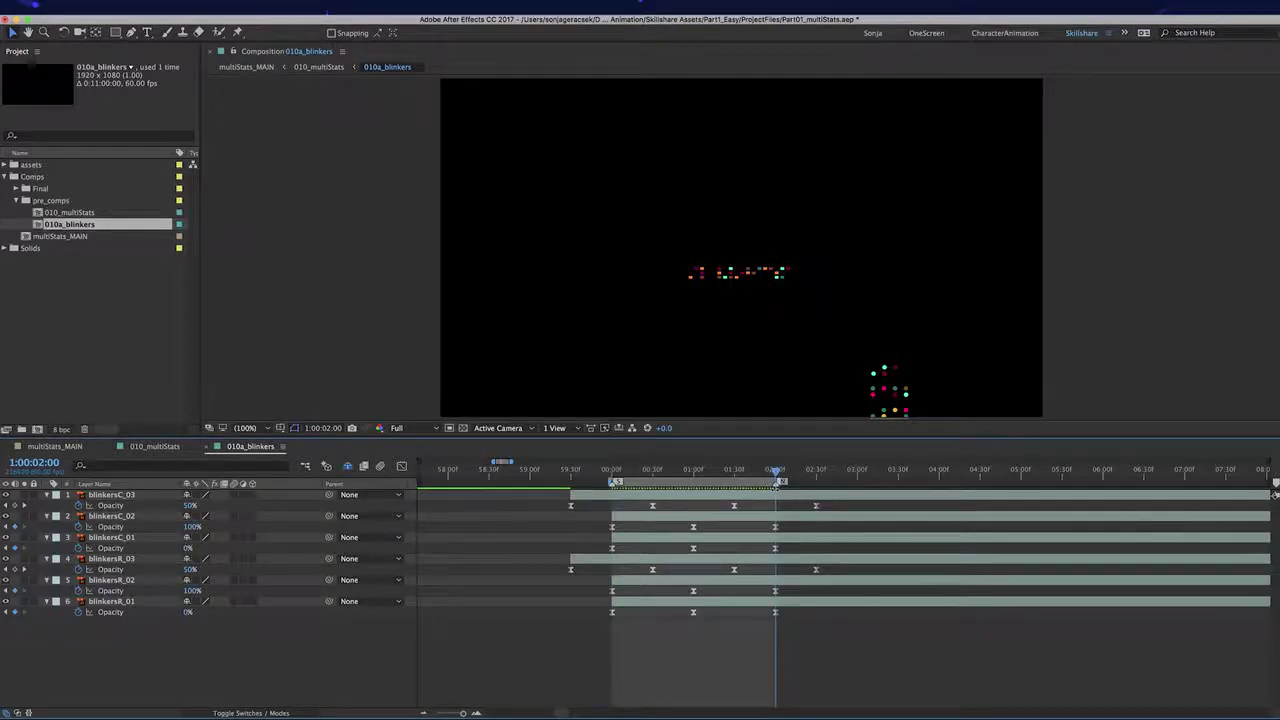
click(155, 446)
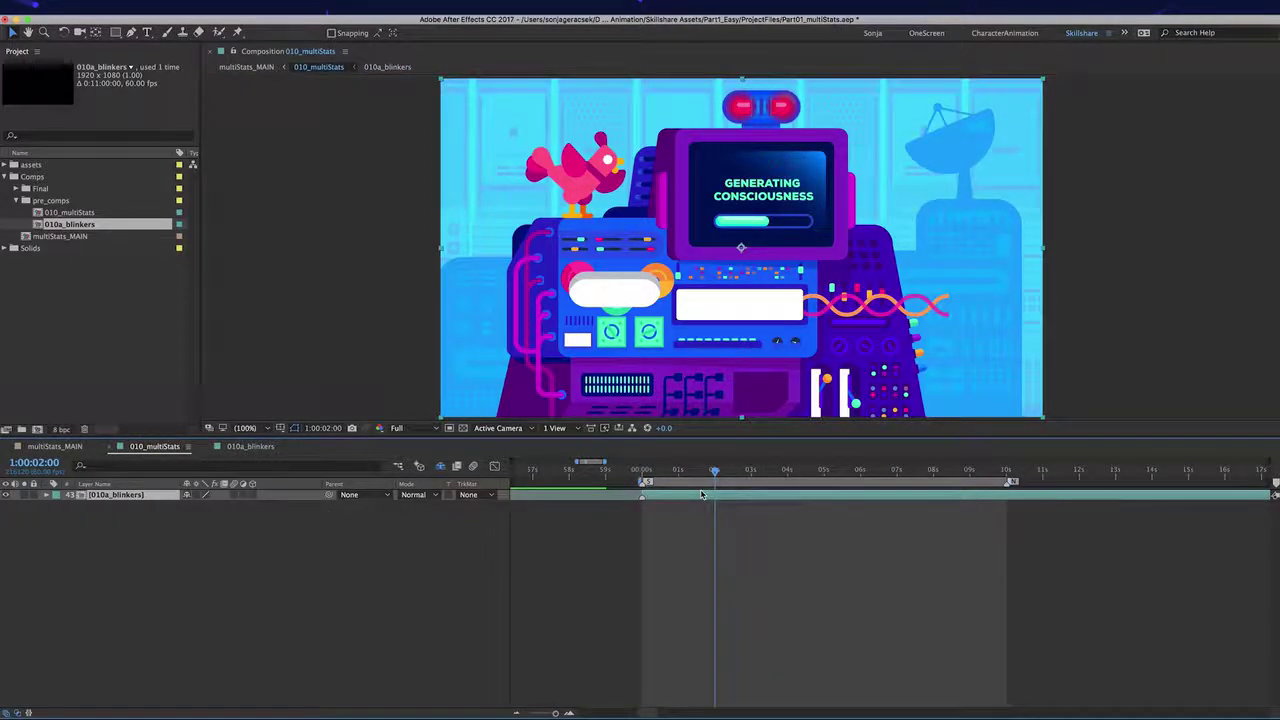
key(KP_Multiply)
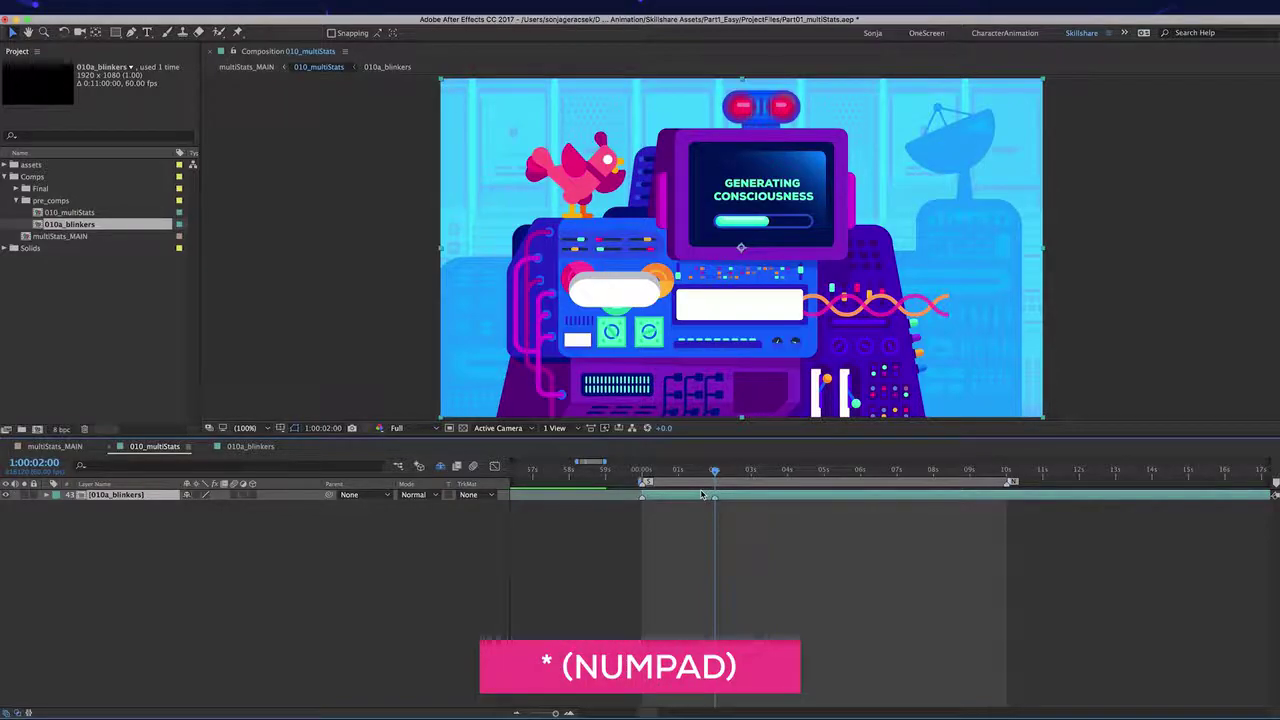
Enable time remapping on the 010a_blinkers layer and set Time Remap keyframes at 1:00:02:00 and 1:00:00:00.
right_click(160, 494)
mouse_move(248, 326)
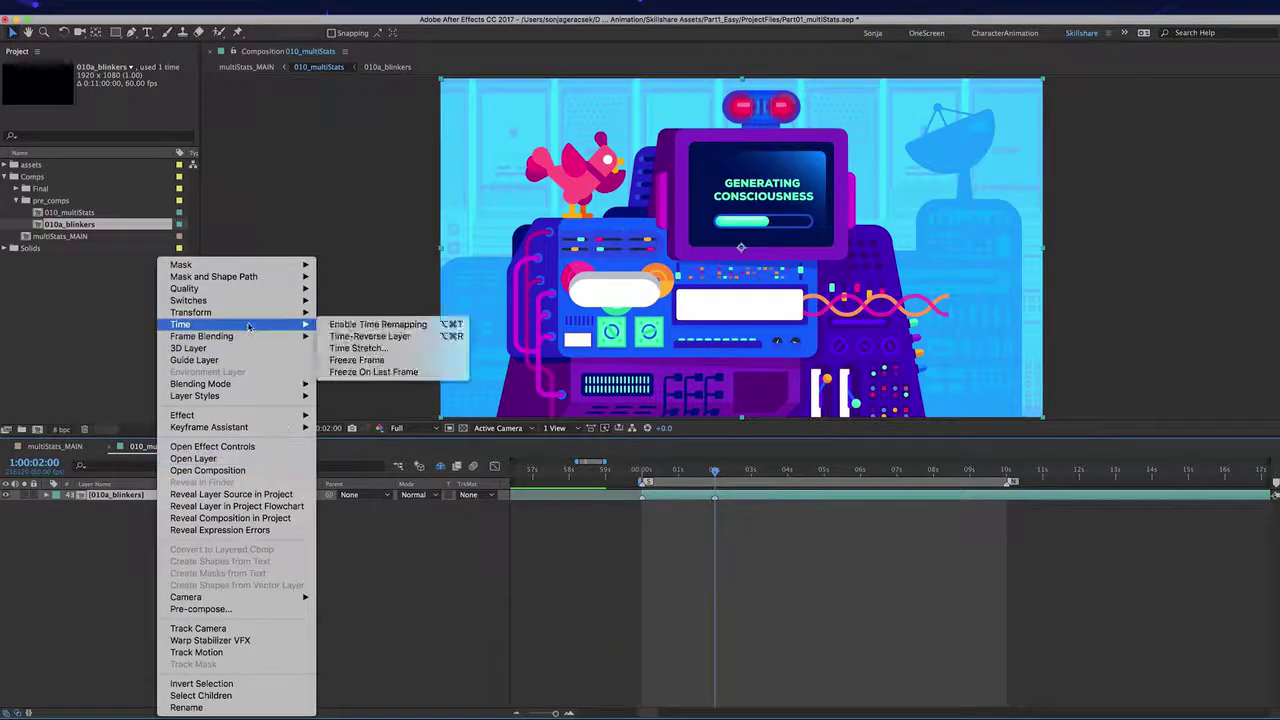
click(402, 325)
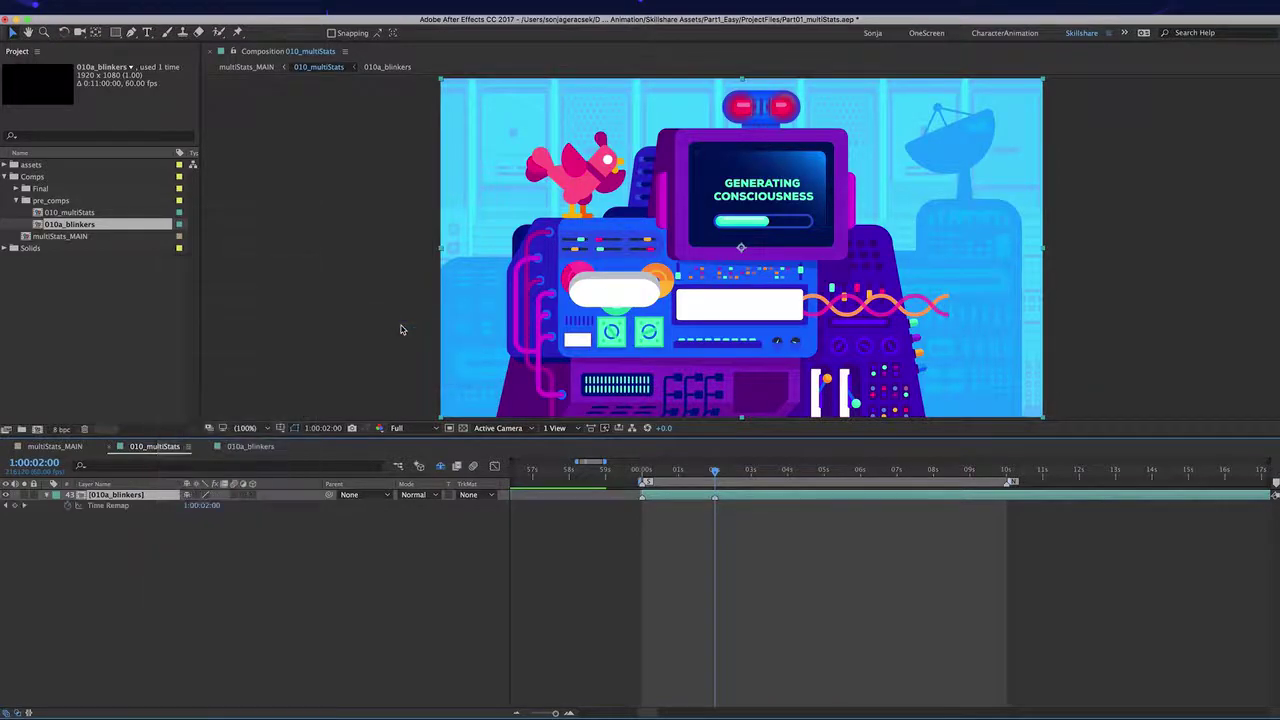
click(15, 507)
key(Home)
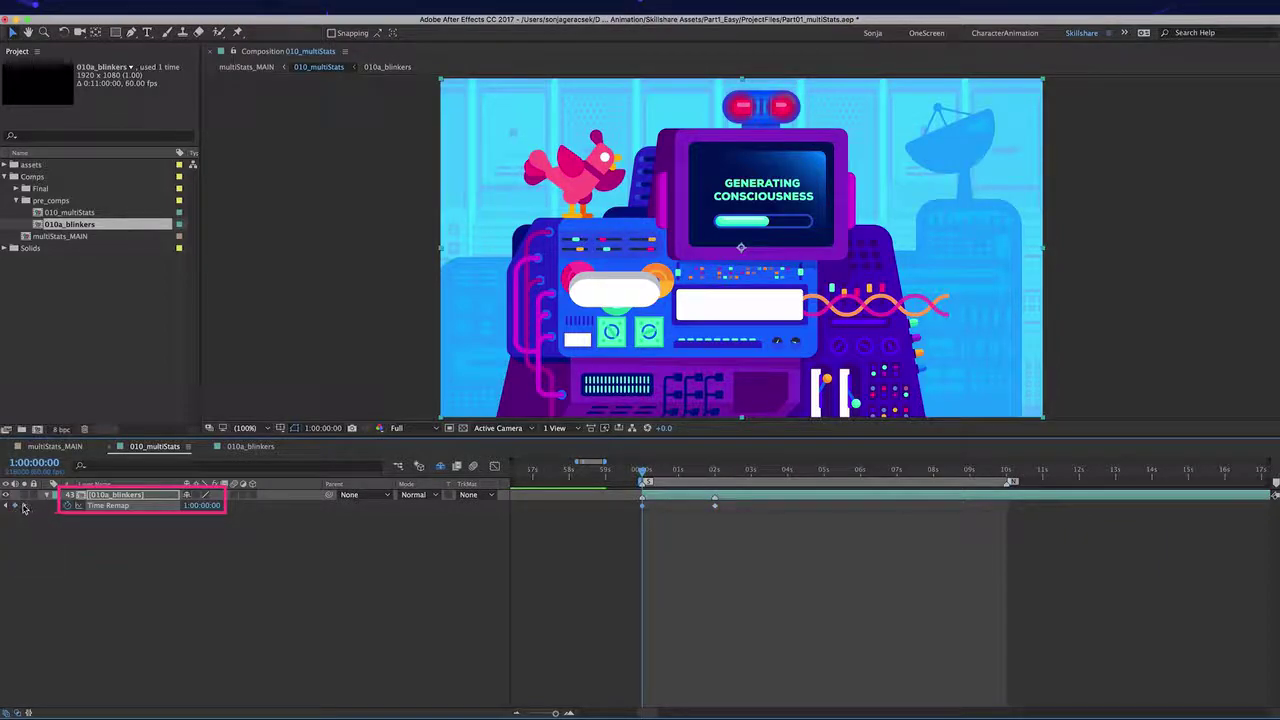
Remove the automatic Time Remap keyframes at 1:10:00:00 and 0:59:00:00, and return to the 1:00:00:00 keyframe.
key(End)
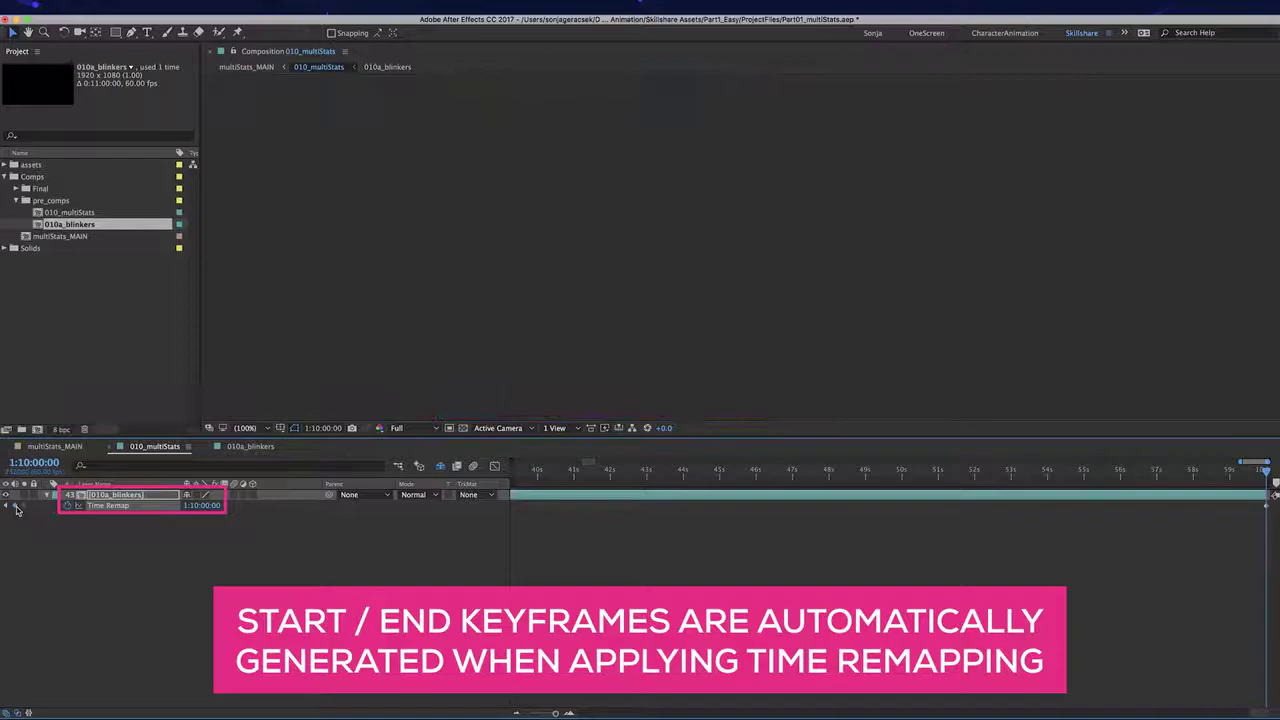
key(Home)
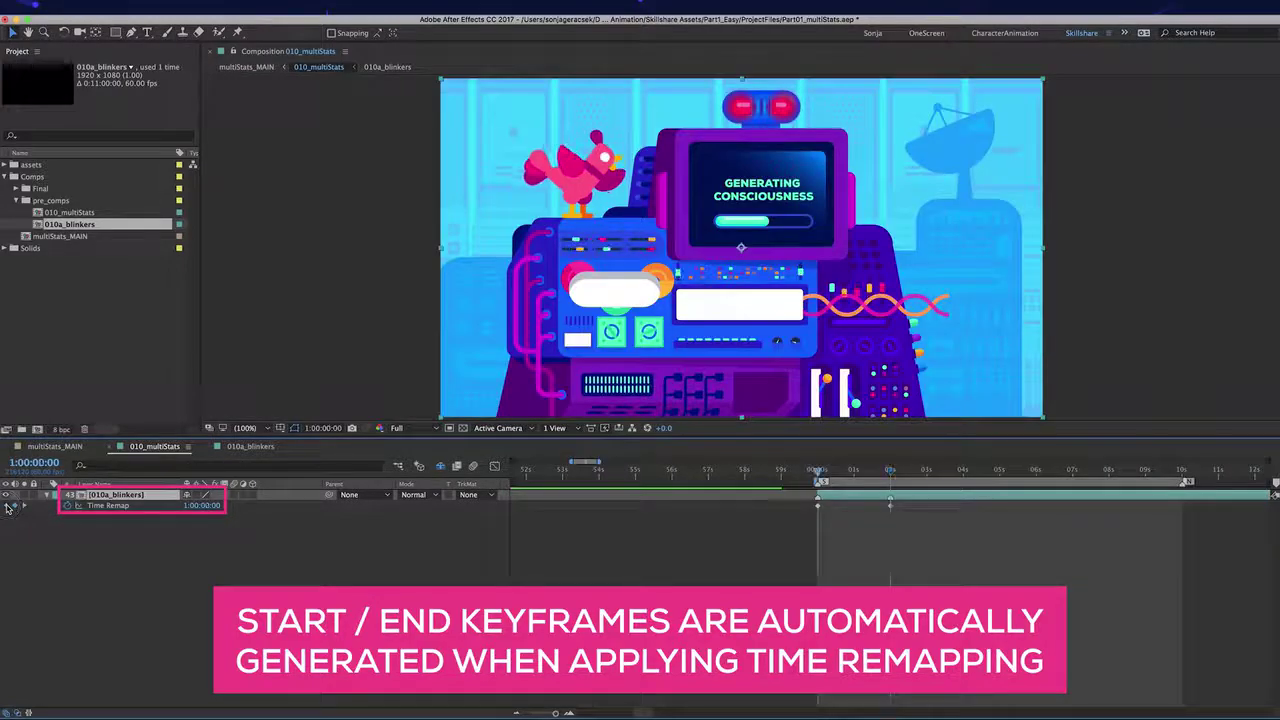
click(7, 506)
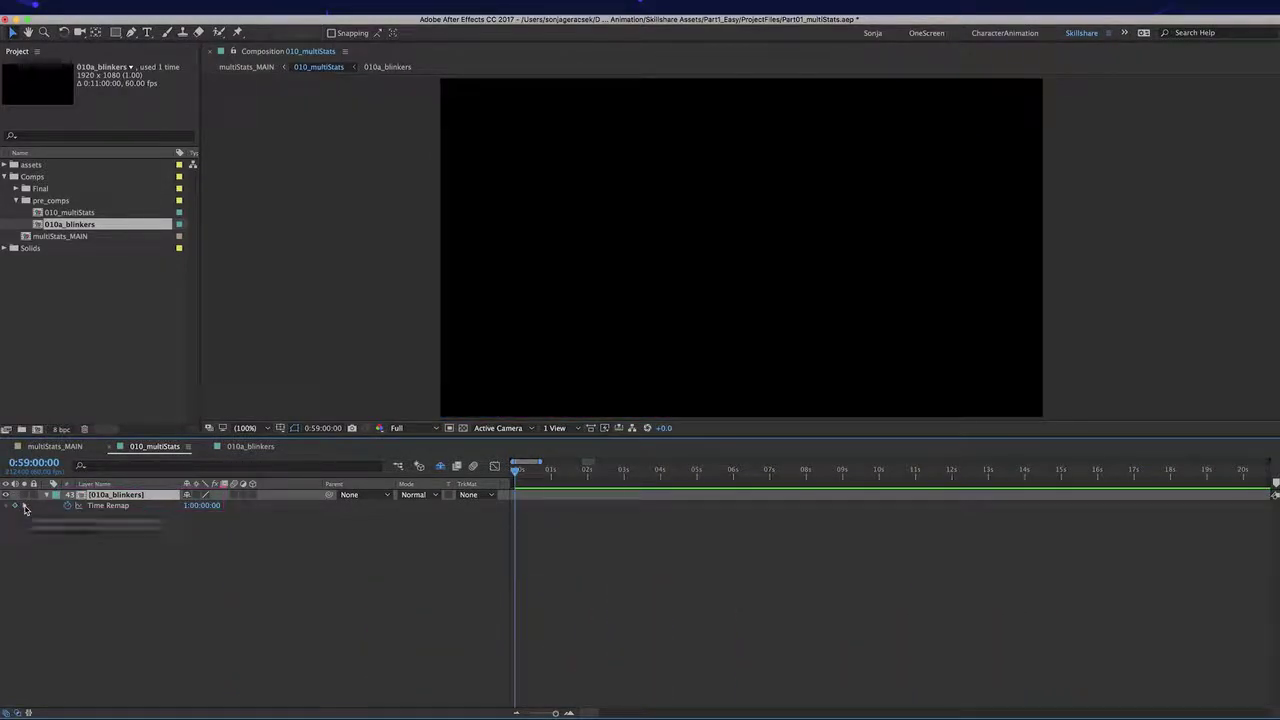
click(26, 507)
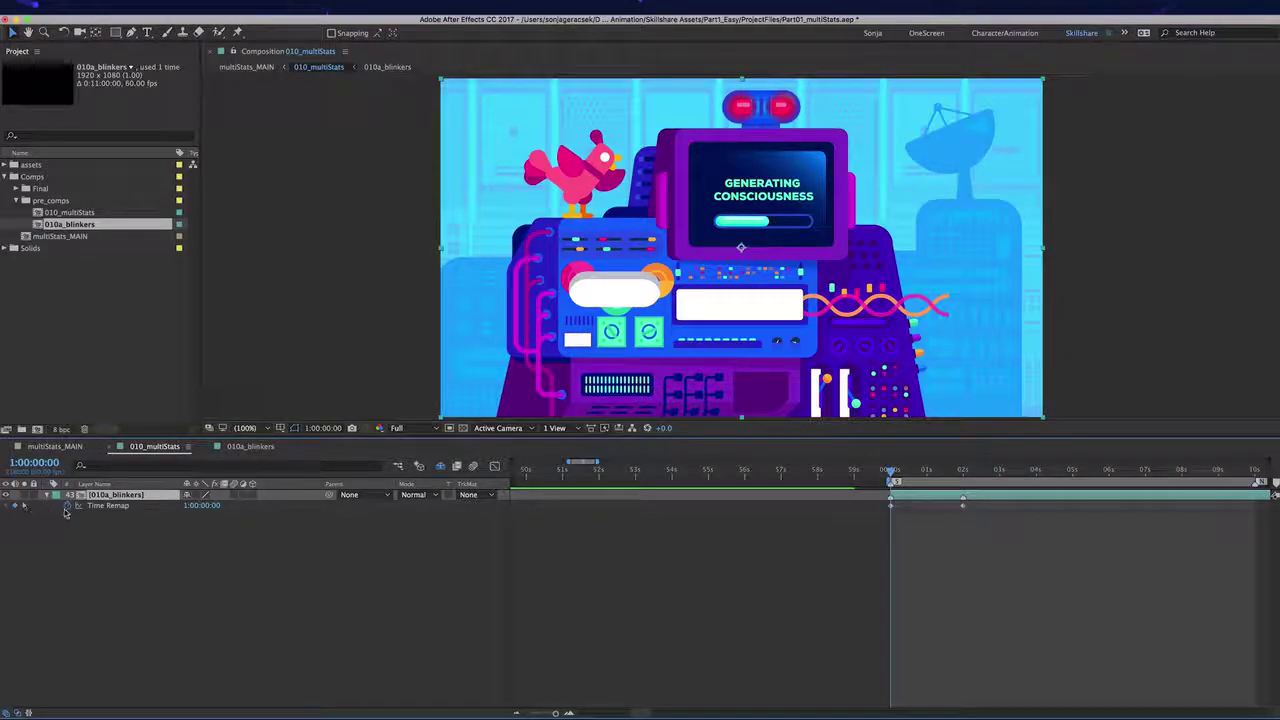
Add the expression loopOut(type = "cycle", numKeyframes = 0) to the Time Remap of 010a_blinkers and preview the loop.
alt+click(66, 507)
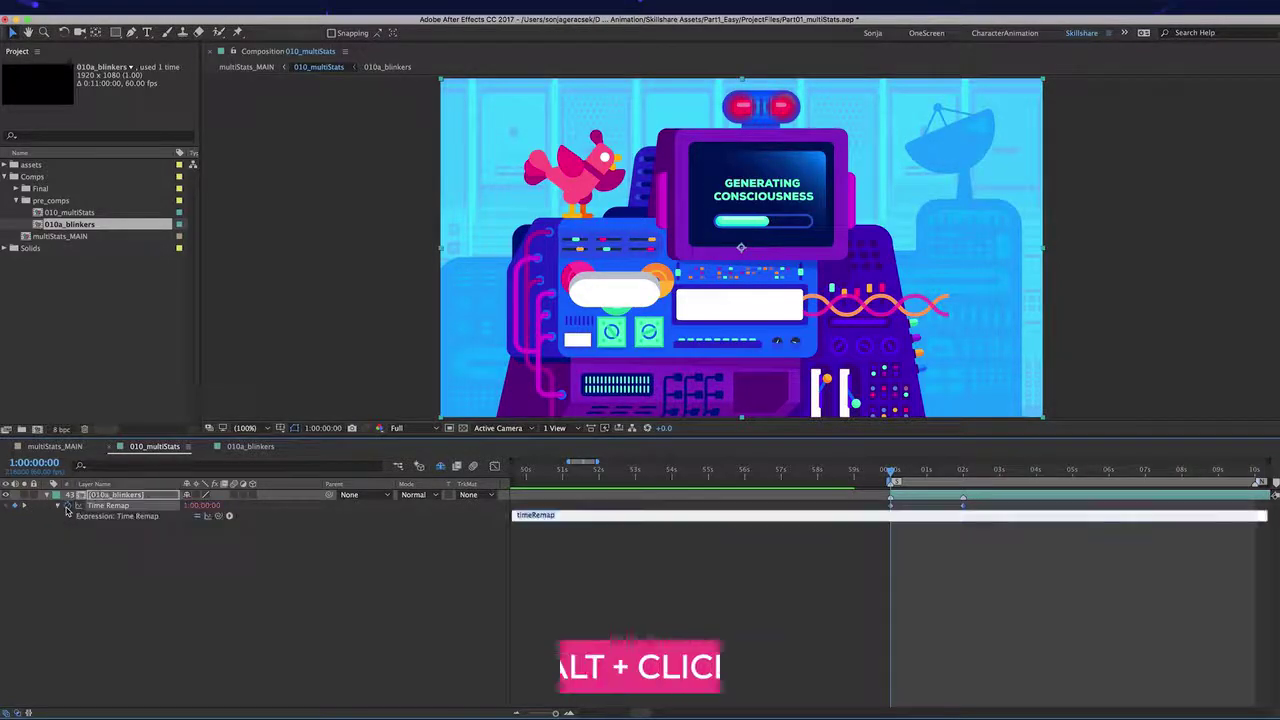
click(229, 518)
mouse_move(290, 682)
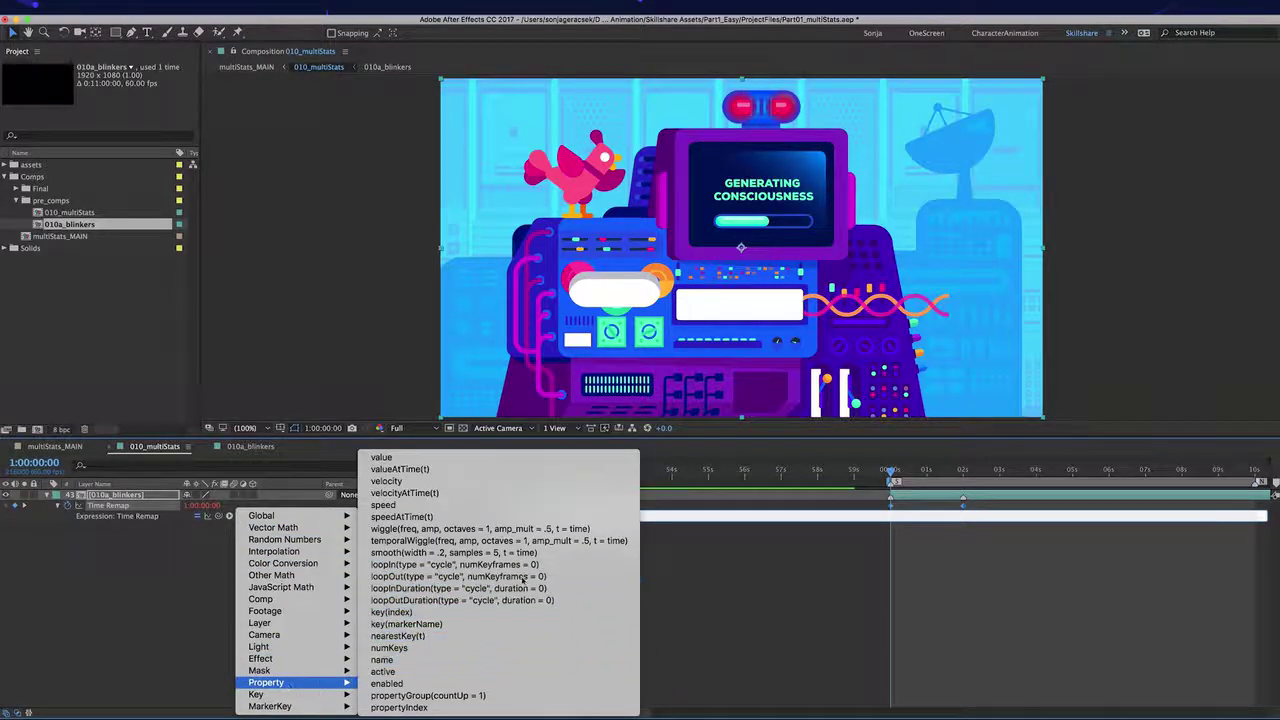
click(521, 577)
click(521, 581)
click(521, 581)
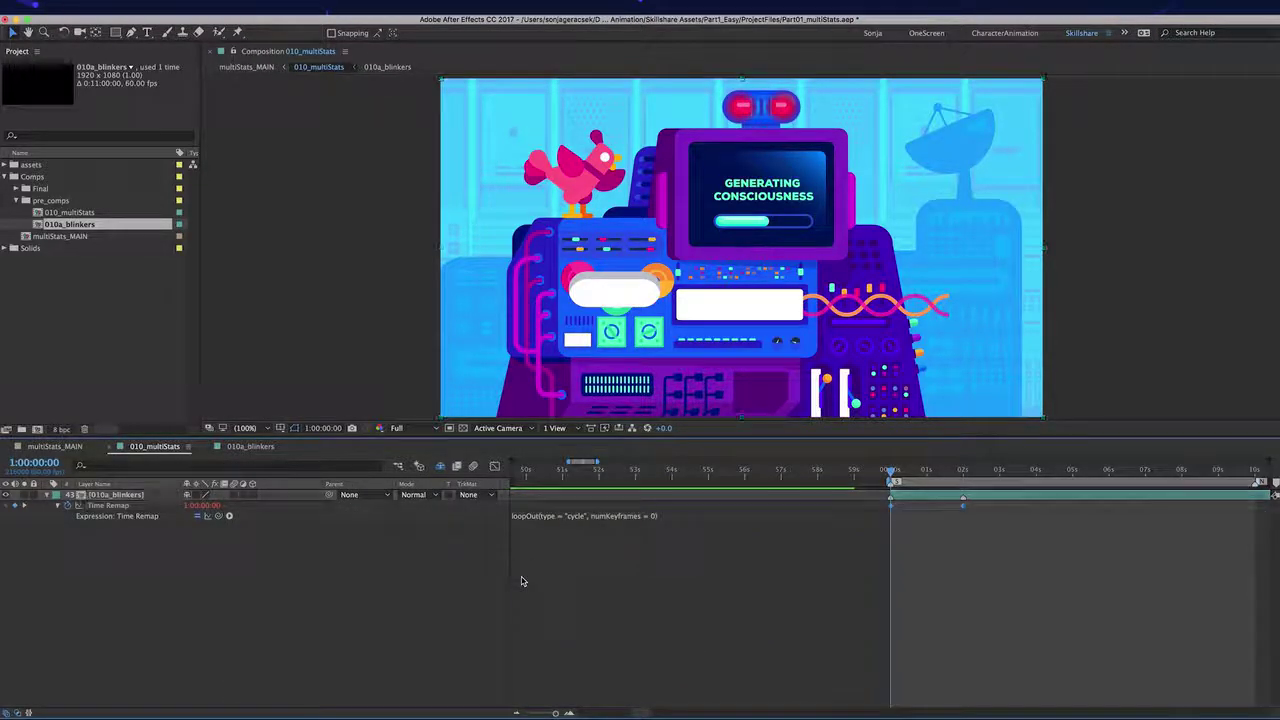
key(space)
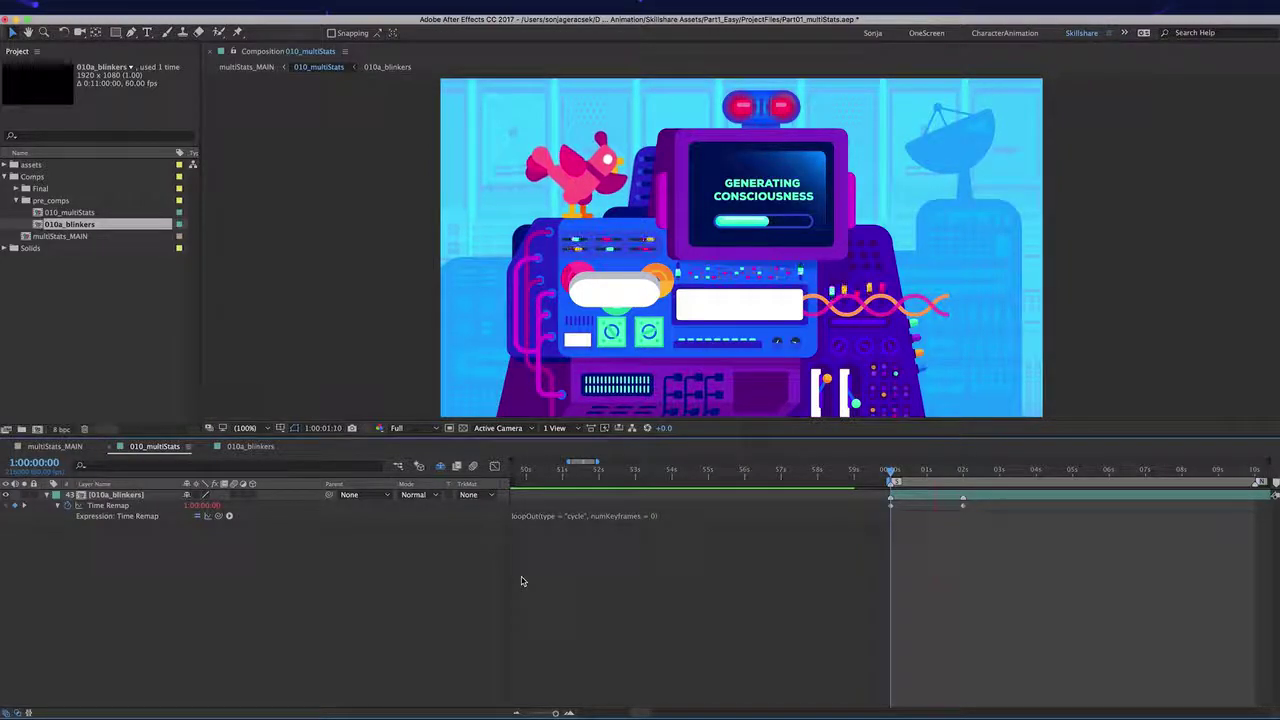